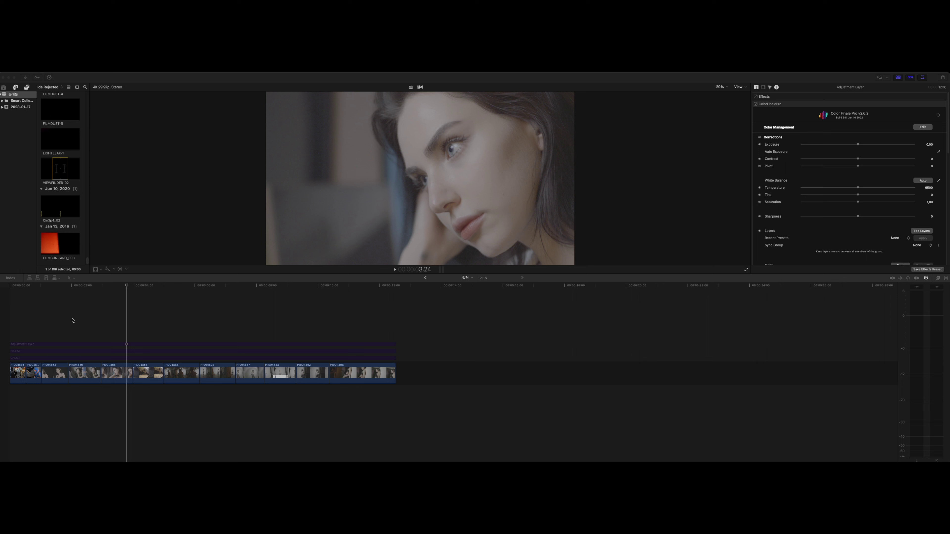
Skim and play through the sequence to review the clips.
left_click_drag(127, 286, 213, 274)
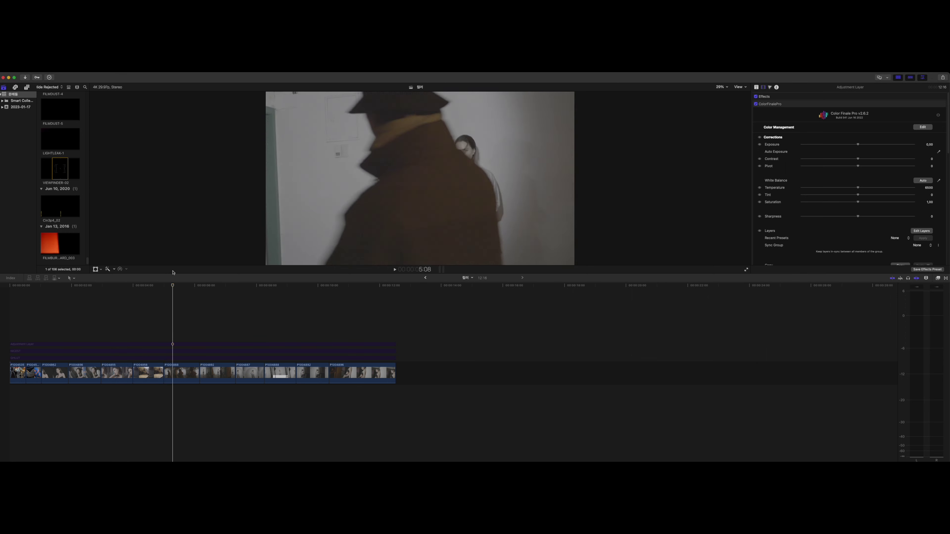
key("l")
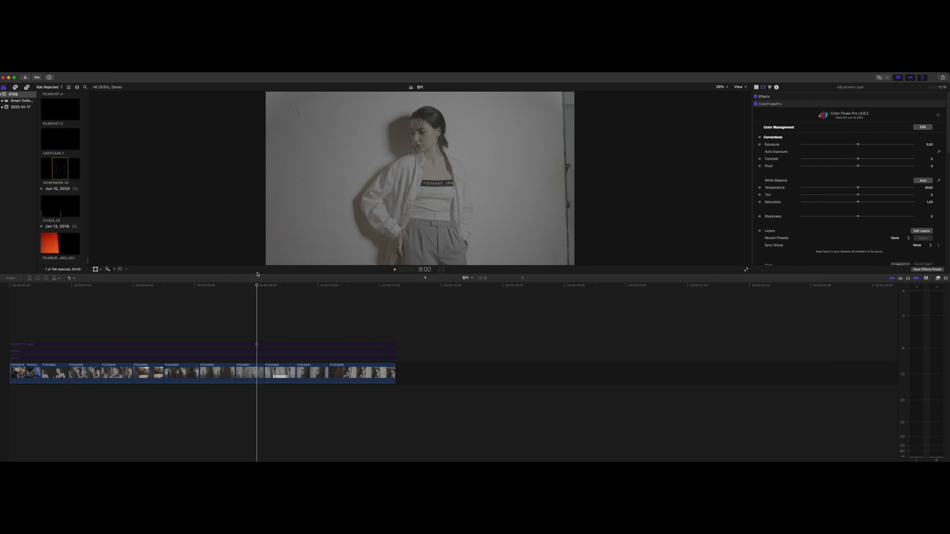
left_click(155, 285)
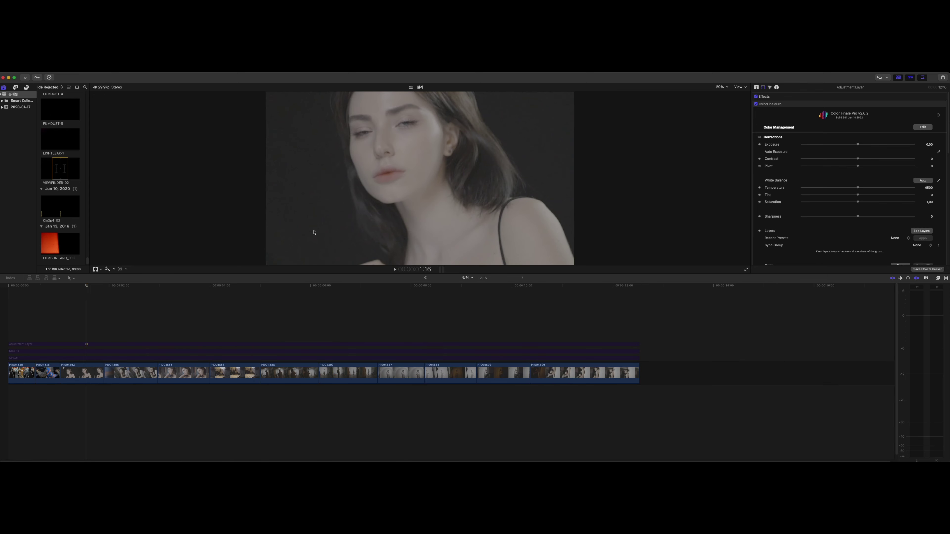
left_click(133, 313)
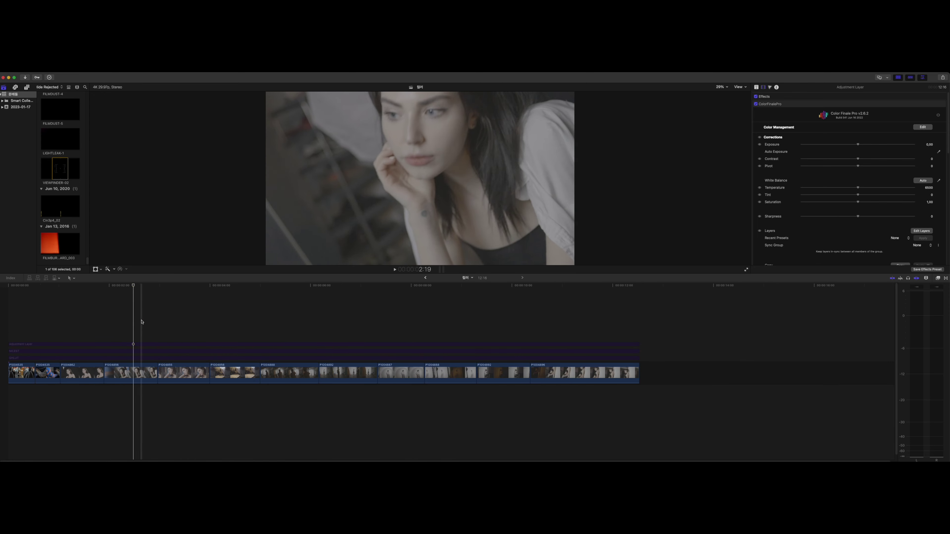
Show the Titles and Generators browser with the Custom Adjustment Layer title previewed.
left_click(123, 321)
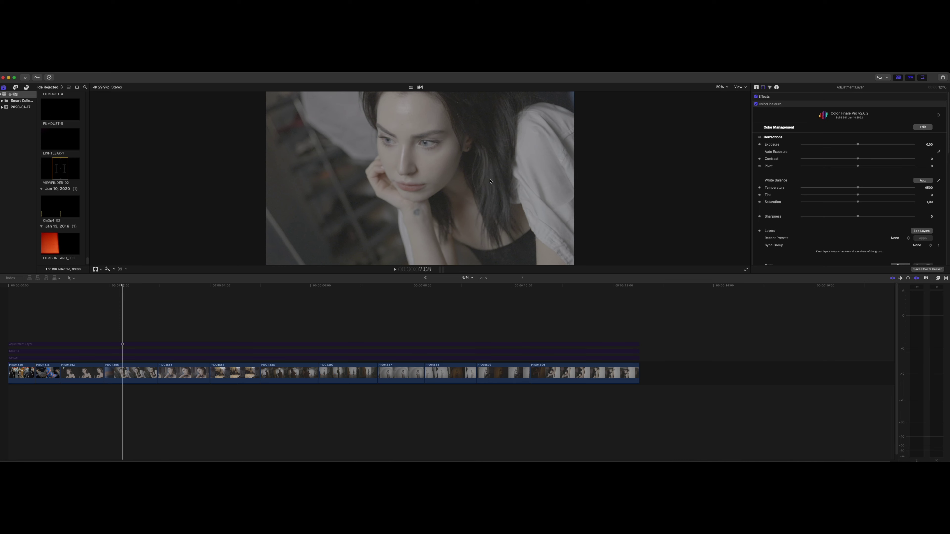
left_click(60, 326)
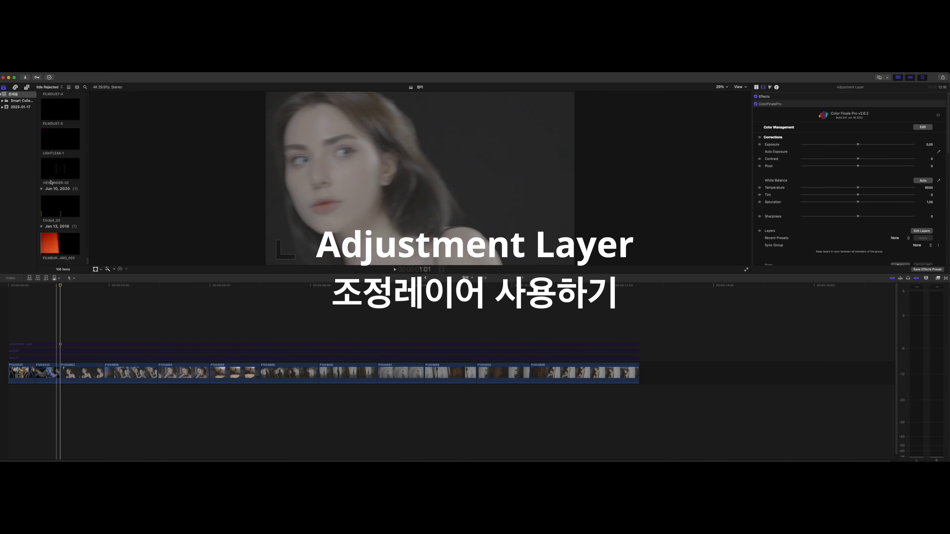
left_click(26, 89)
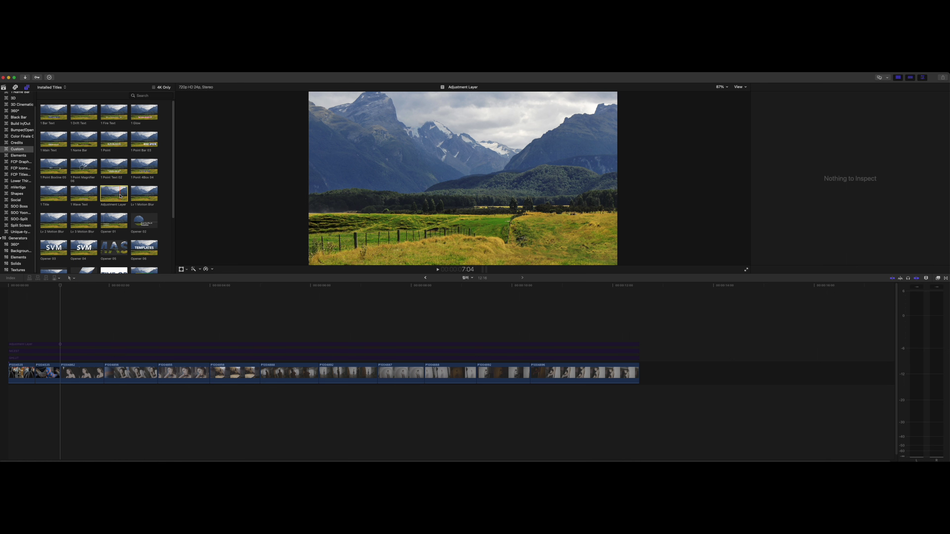
Drop an Adjustment Layer at the timeline start above the clips and extend it across the sequence.
left_click_drag(113, 199, 26, 324)
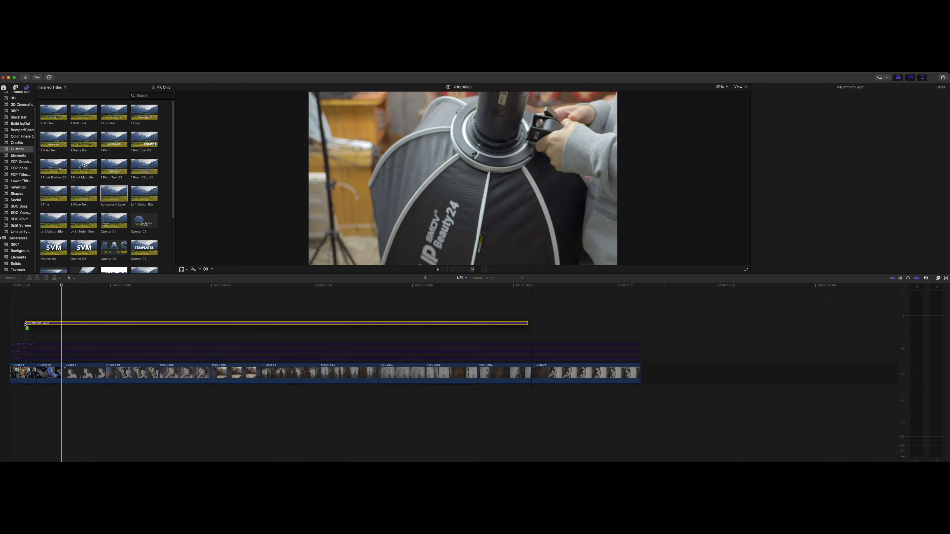
left_click_drag(26, 325, 7, 328)
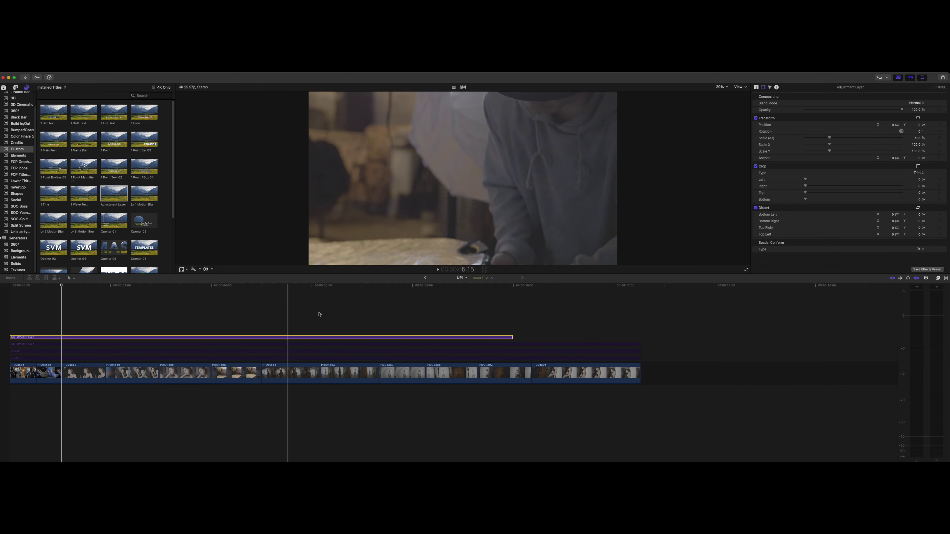
left_click_drag(512, 337, 639, 337)
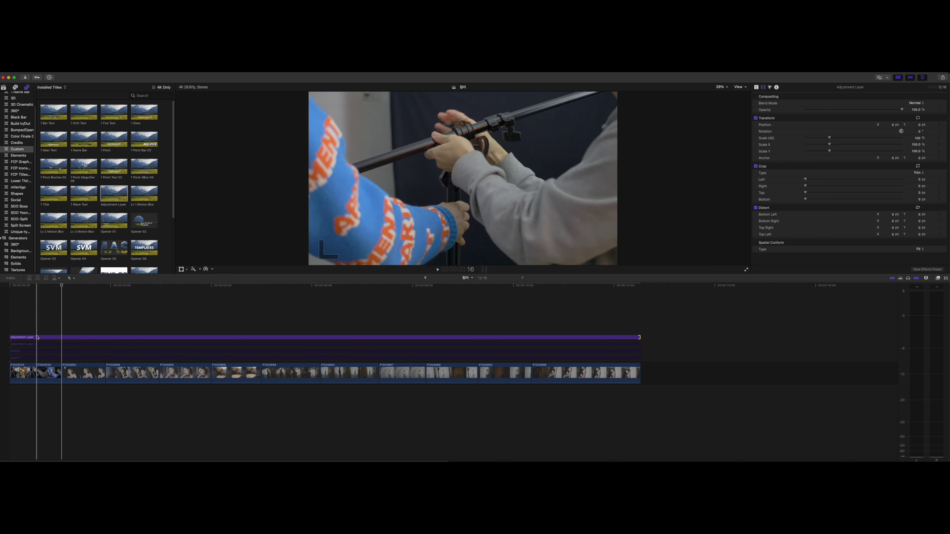
Select the adjustment layer and bring up its Color inspector settings.
left_click(24, 339)
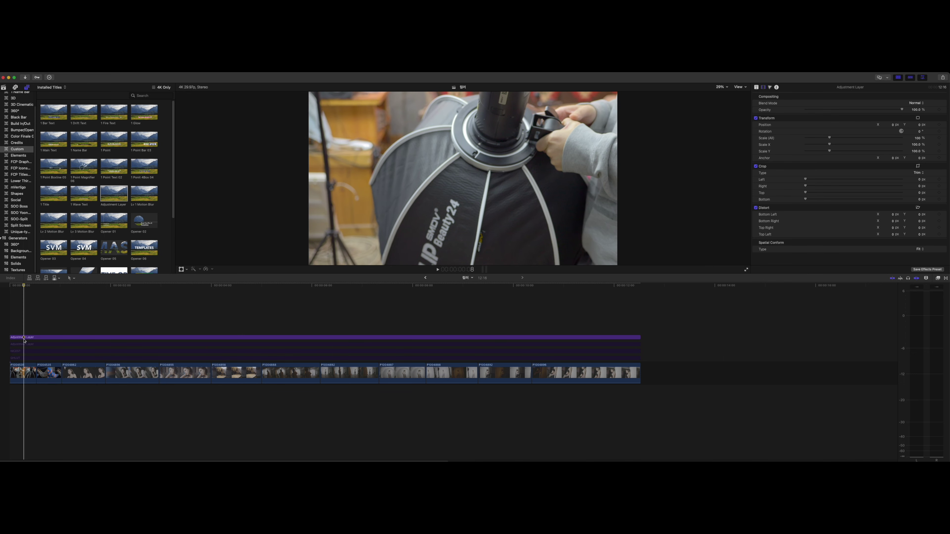
left_click(24, 339)
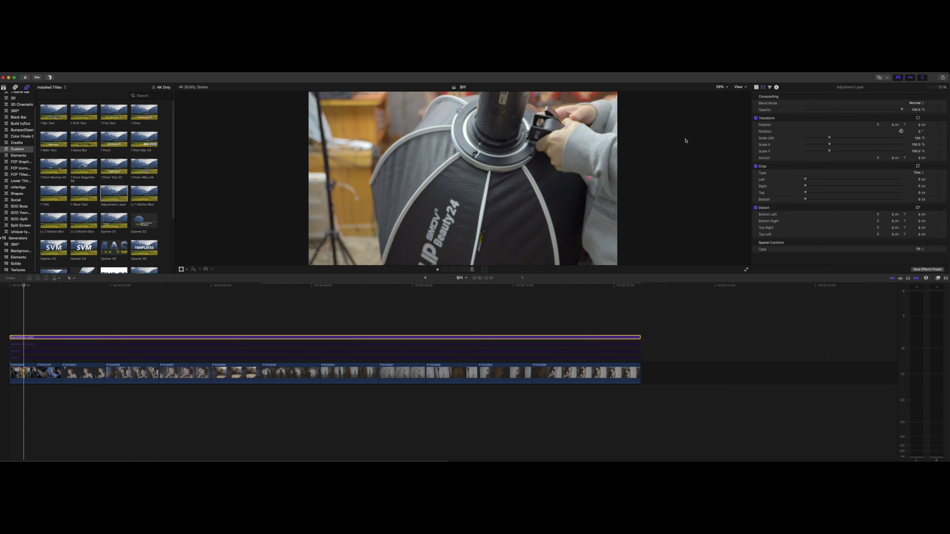
left_click(756, 87)
left_click(763, 87)
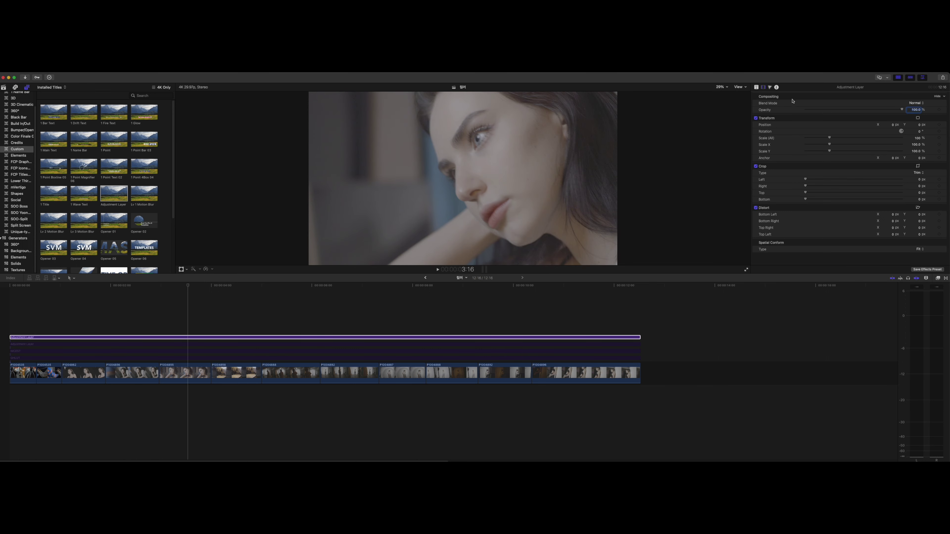
left_click(769, 87)
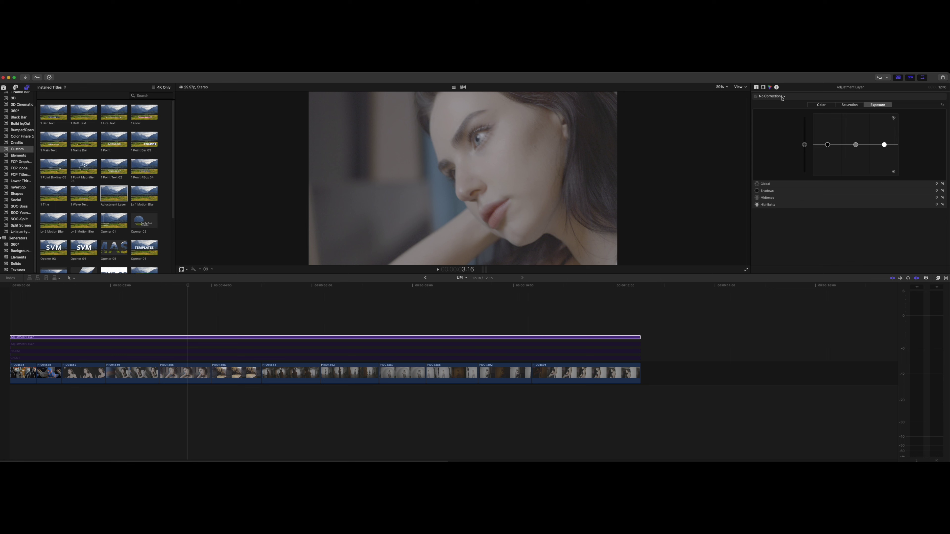
Grade the layer's exposure: shadows -11%, midtones 10%, highlights down to 30%.
left_click(849, 105)
left_click_drag(827, 145, 827, 131)
key("super+z")
left_click(870, 104)
left_click_drag(828, 147, 826, 154)
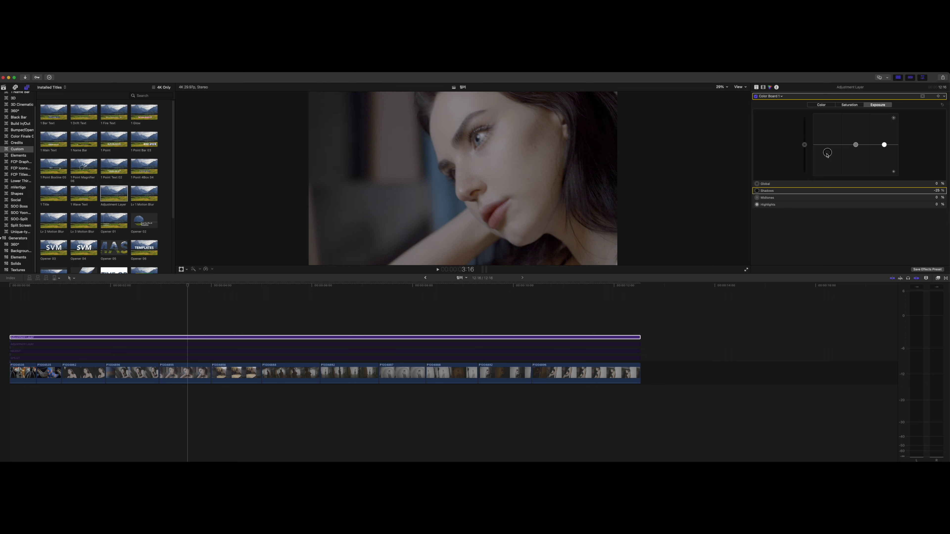
left_click(856, 147)
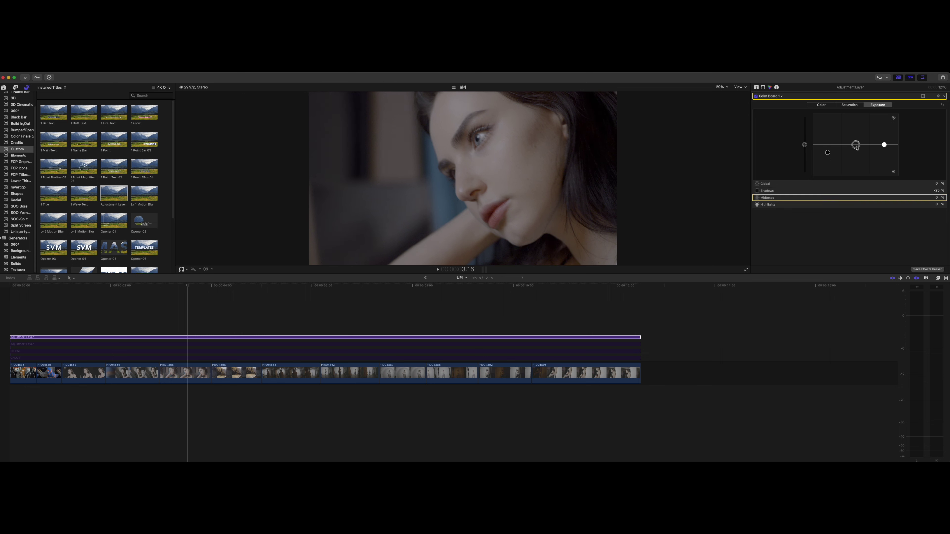
left_click_drag(856, 148, 883, 133)
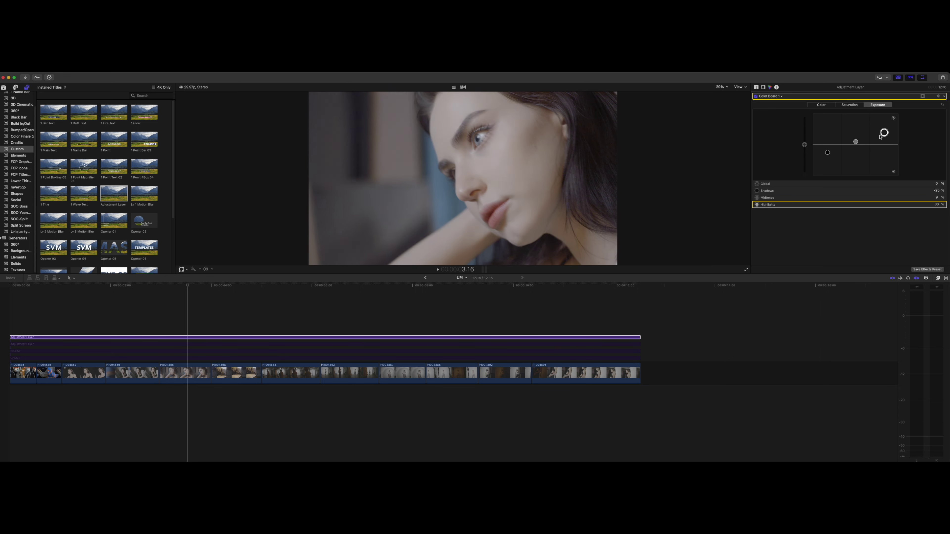
left_click_drag(880, 136, 873, 142)
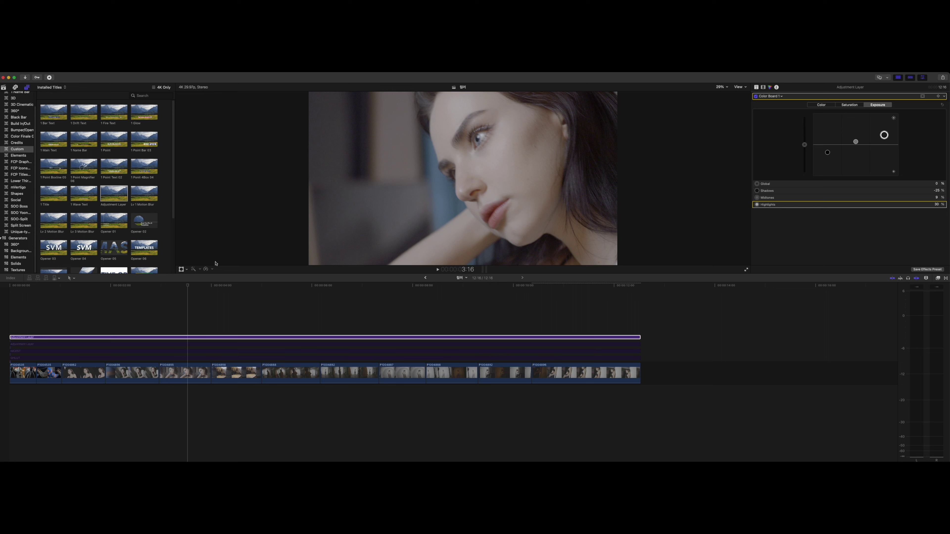
Skim ahead and toggle the adjustment layer off and on with V to compare.
left_click(191, 286)
left_click_drag(191, 286, 226, 283)
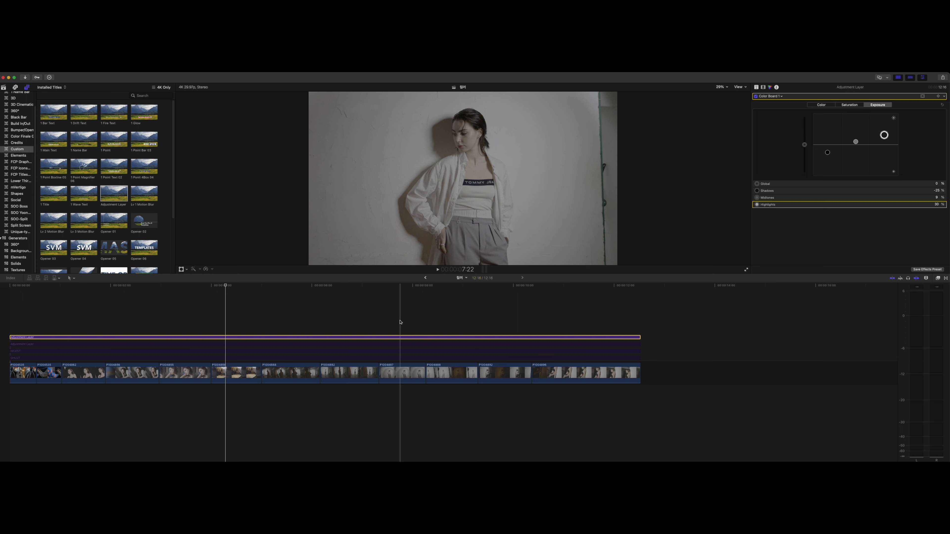
key("v")
key("v")
key("v")
key("v")
left_click(404, 333)
left_click(404, 336)
key("v")
key("v")
Darken the exposure shadows further to -32%.
left_click_drag(827, 152, 828, 156)
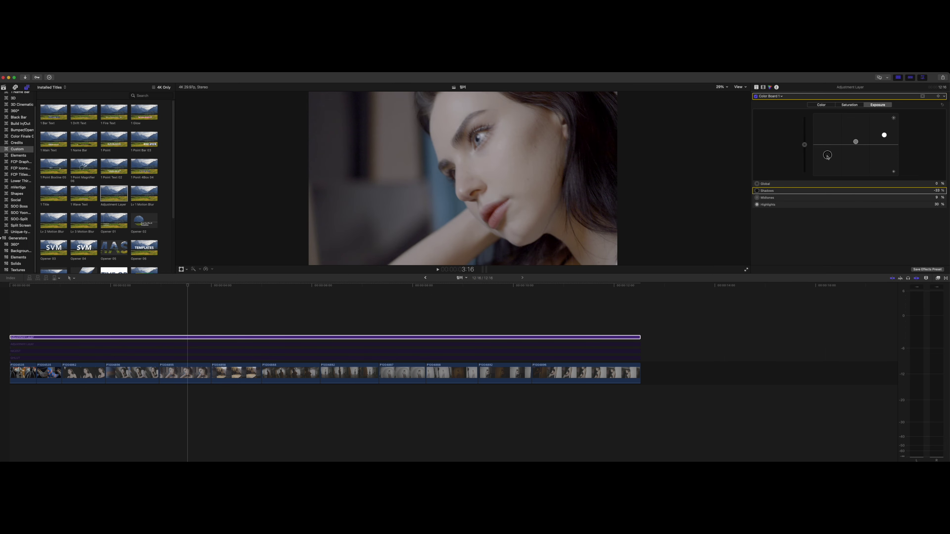
left_click_drag(827, 156, 861, 140)
left_click(139, 69)
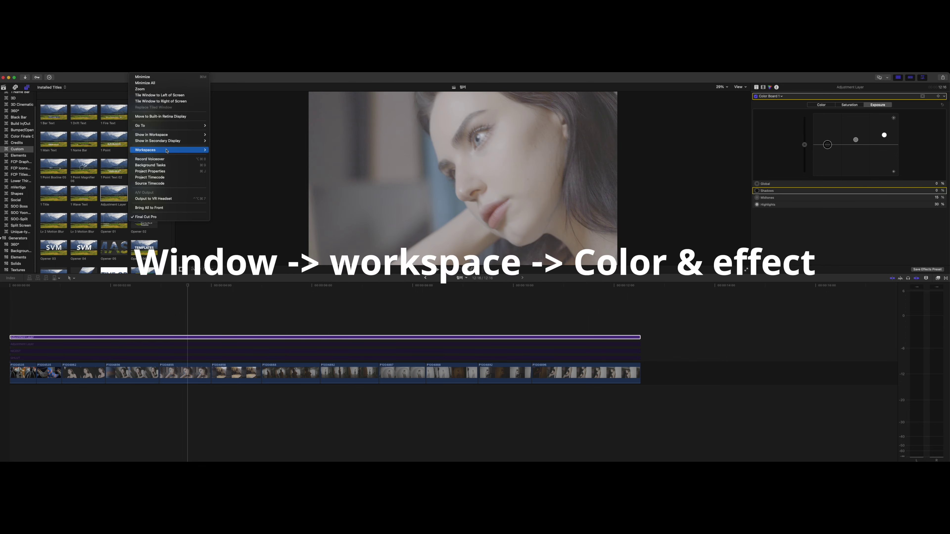
Switch to the Color & Effects workspace and reselect the adjustment layer.
mouse_move(167, 150)
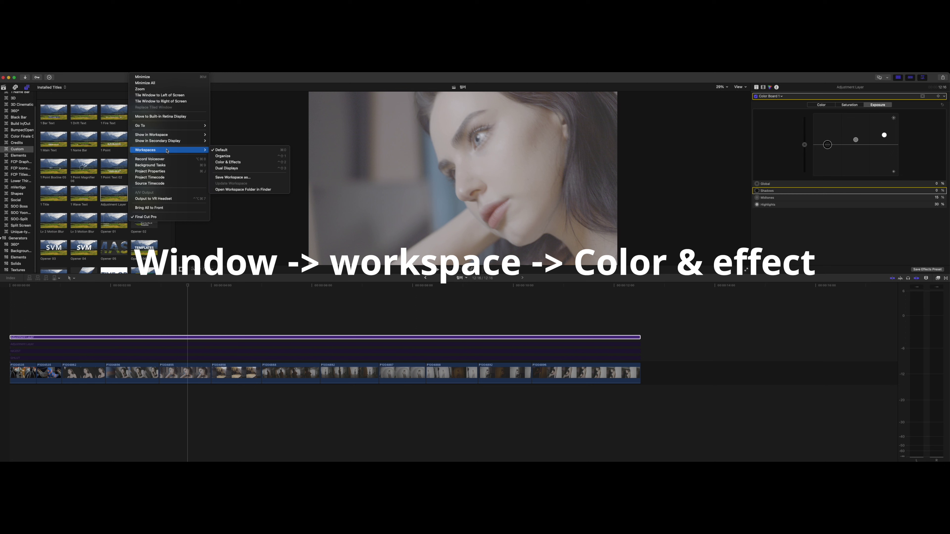
left_click(231, 163)
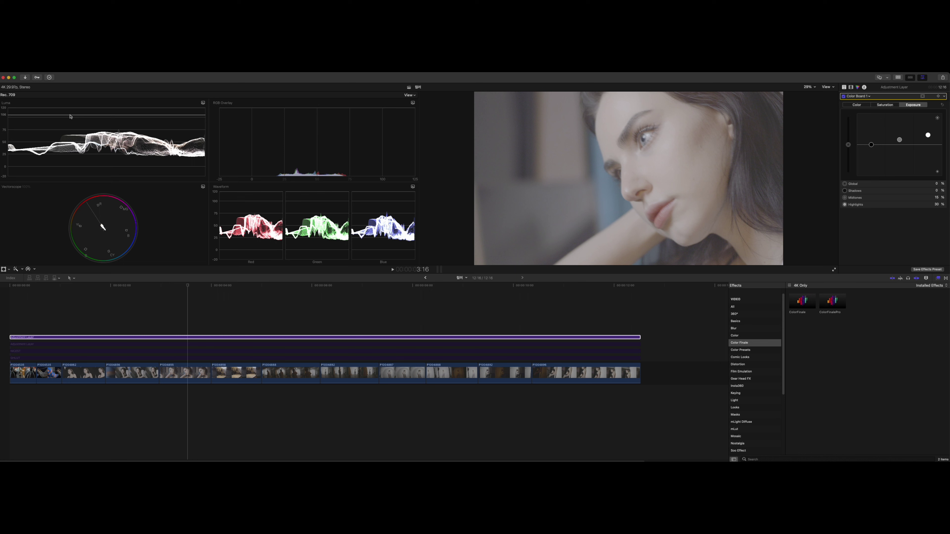
left_click(189, 337)
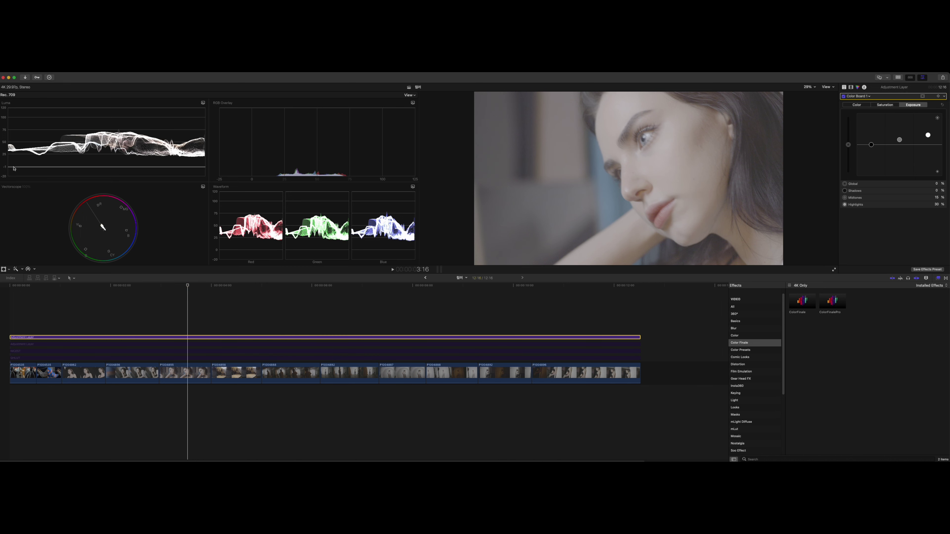
Darken the exposure shadows and push the highlights up to 89%.
left_click_drag(872, 145, 872, 153)
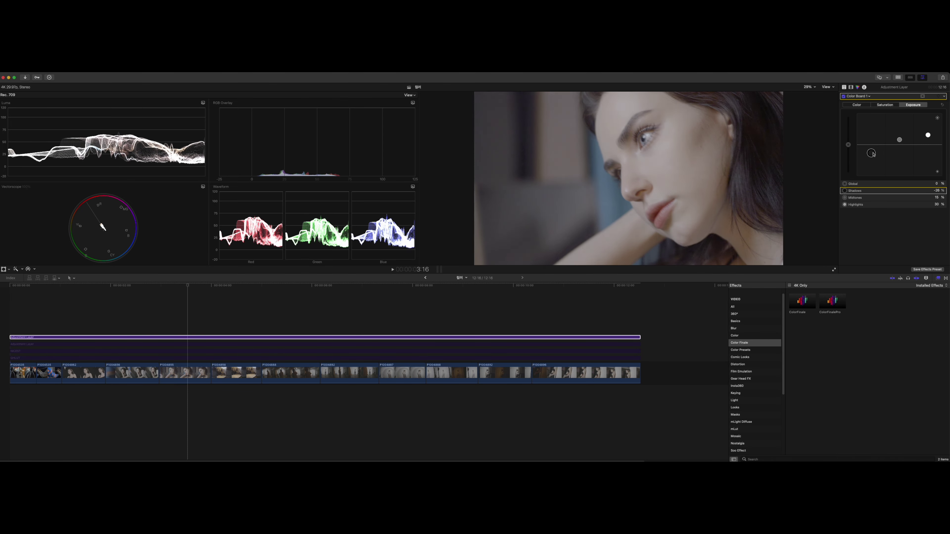
mouse_move(872, 152)
left_mouse_down()
mouse_move(872, 164)
mouse_move(873, 153)
left_mouse_up()
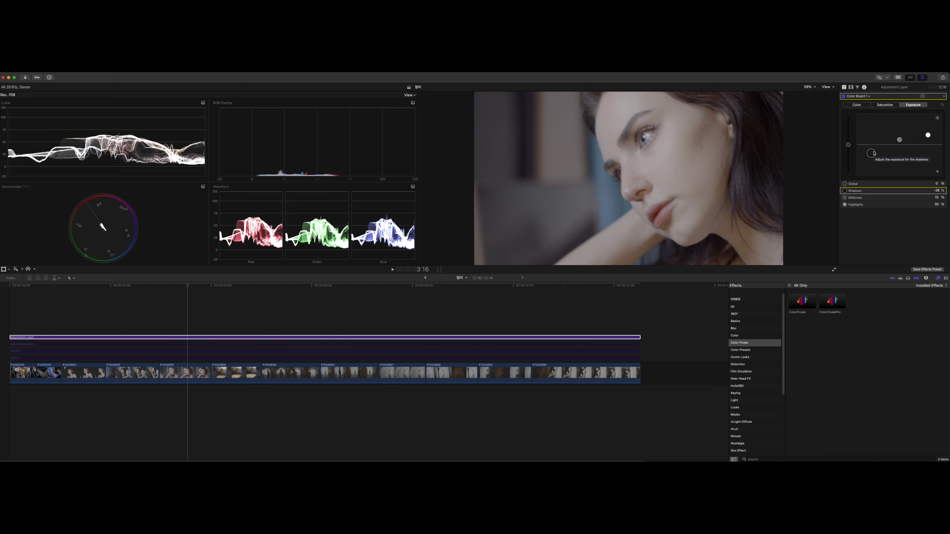
left_click_drag(928, 135, 928, 123)
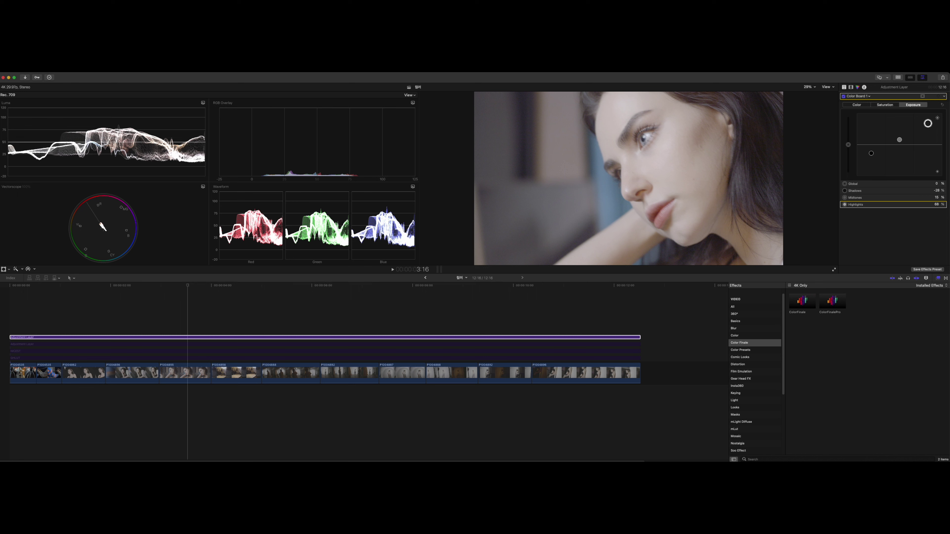
left_click_drag(928, 124, 928, 114)
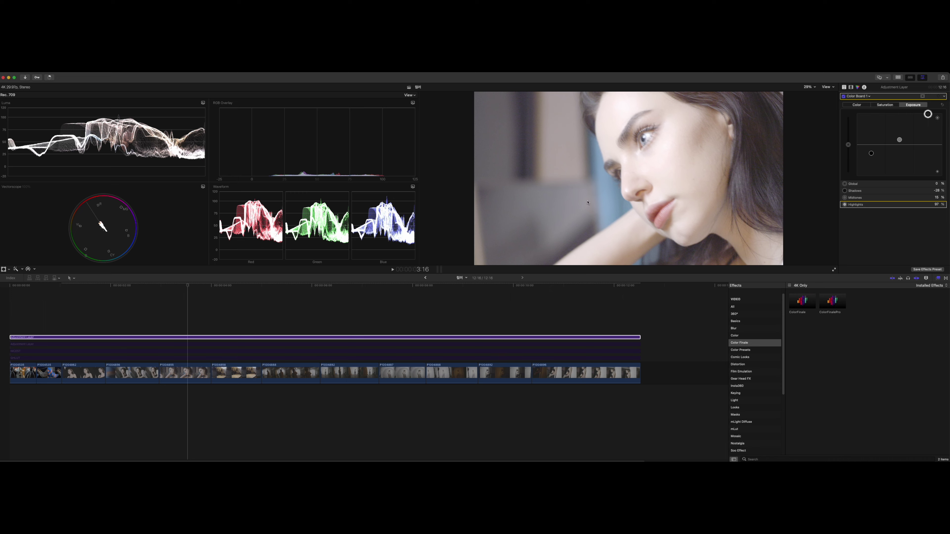
Settle the highlights around 71% and lift the midtones to 7%.
left_click(217, 322)
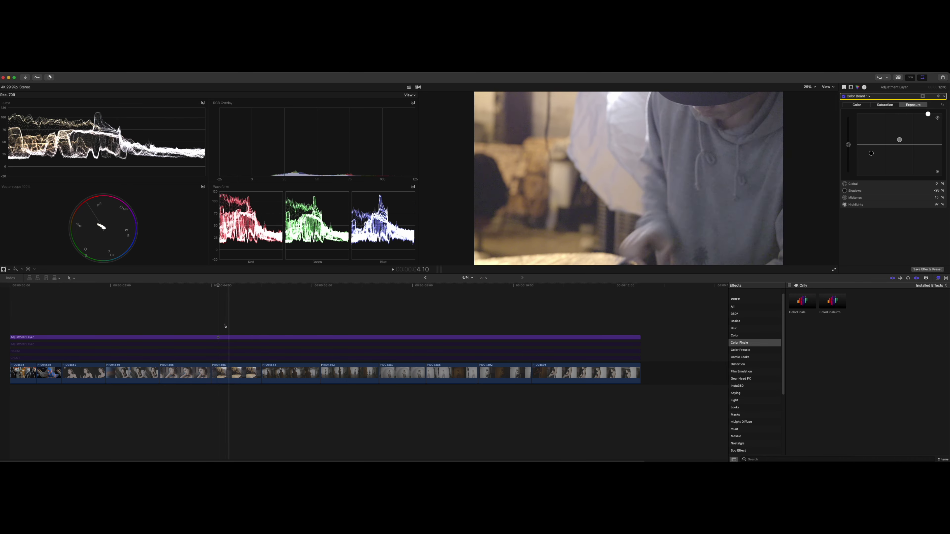
left_click(182, 337)
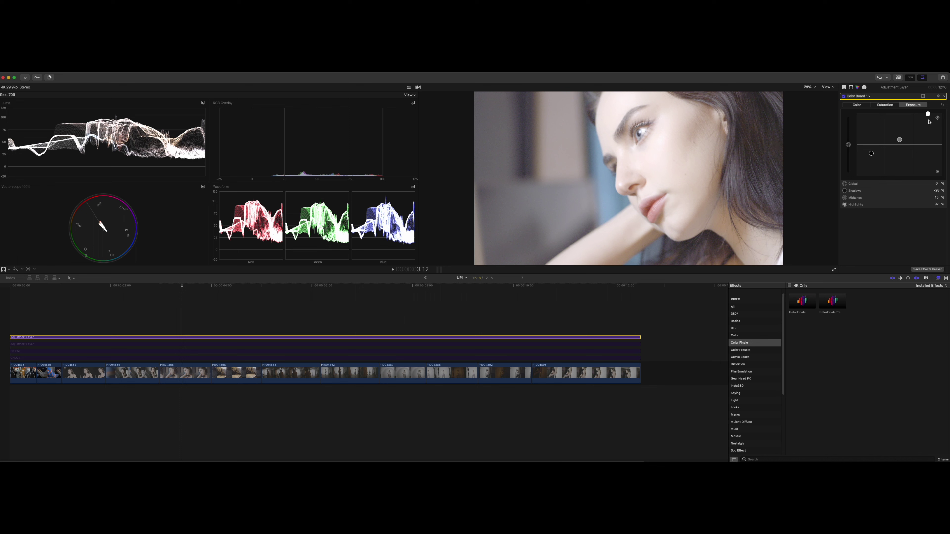
left_click_drag(928, 114, 928, 114)
left_click_drag(928, 127, 928, 117)
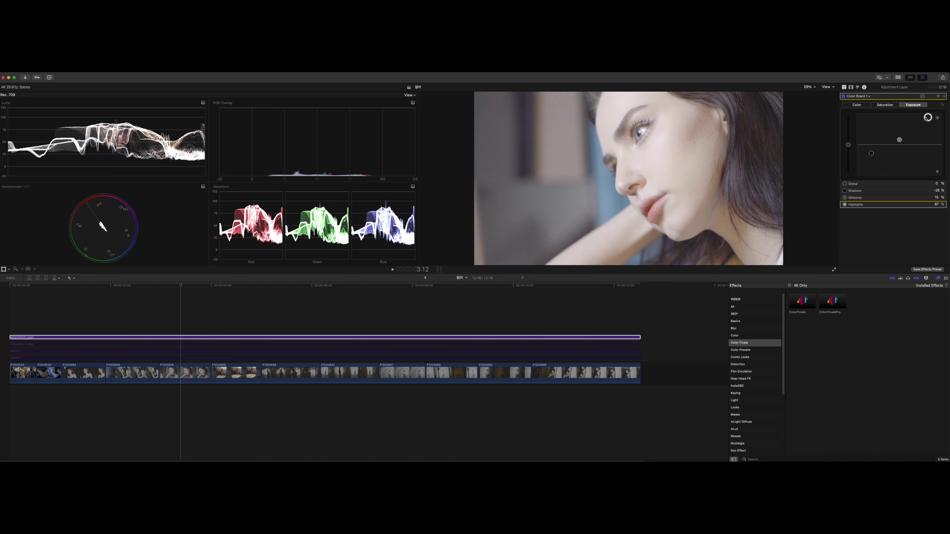
left_click_drag(928, 117, 927, 123)
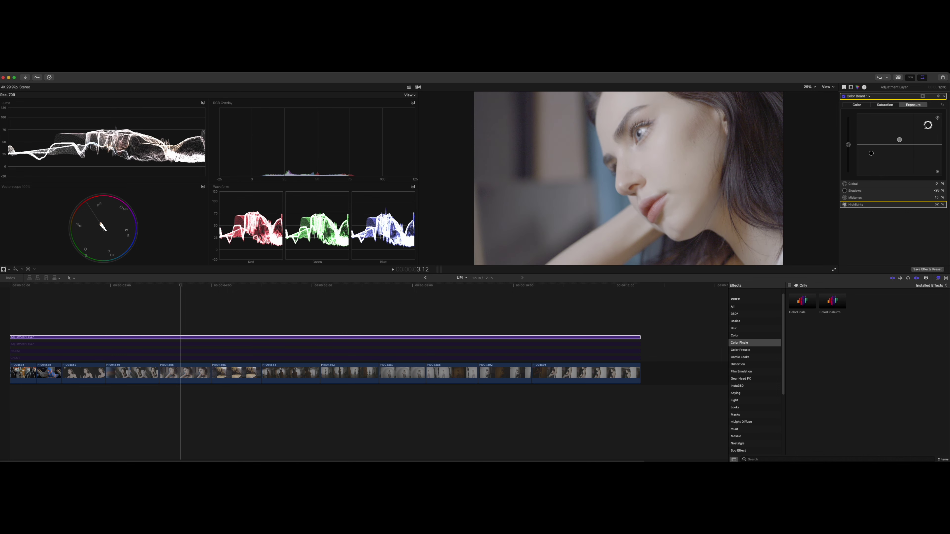
mouse_move(925, 124)
left_mouse_down()
mouse_move(898, 144)
mouse_move(928, 127)
left_mouse_up()
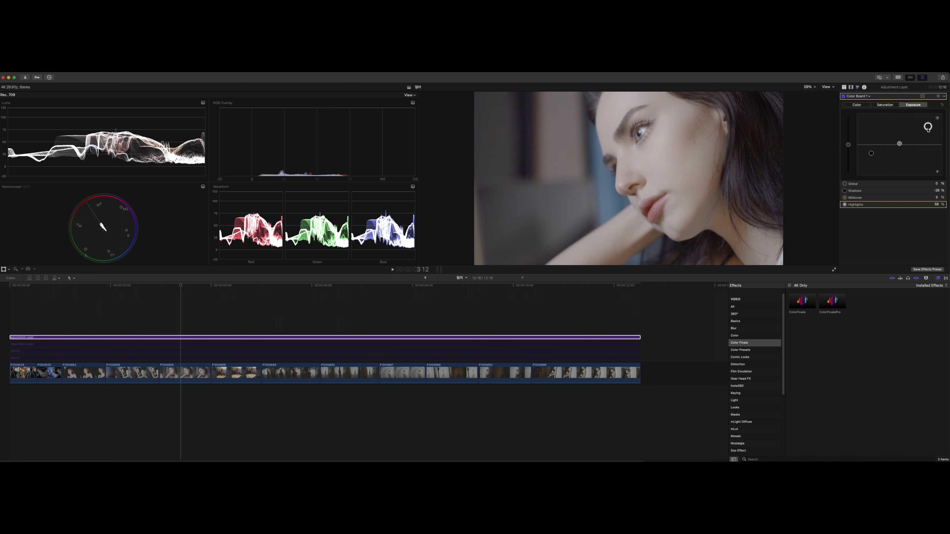
left_click_drag(898, 143, 899, 142)
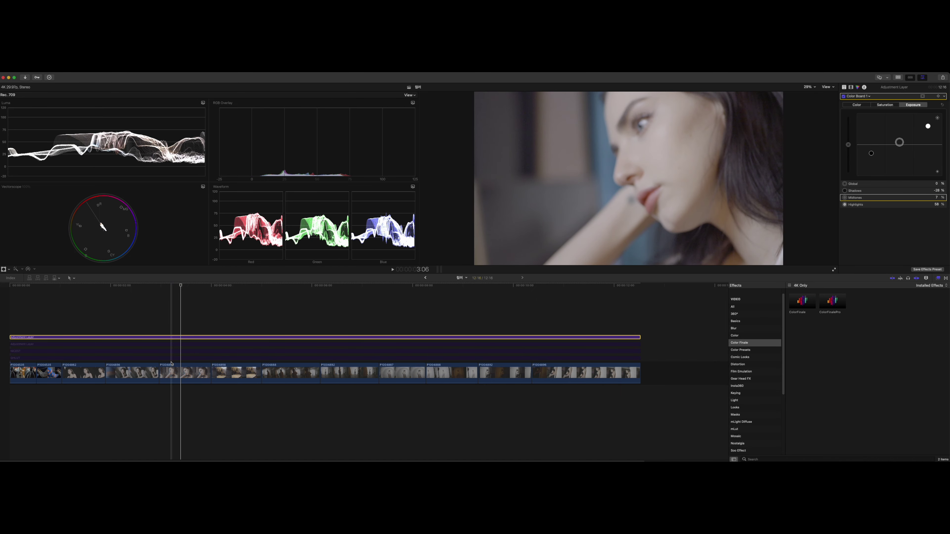
left_click(171, 372)
left_click(150, 369)
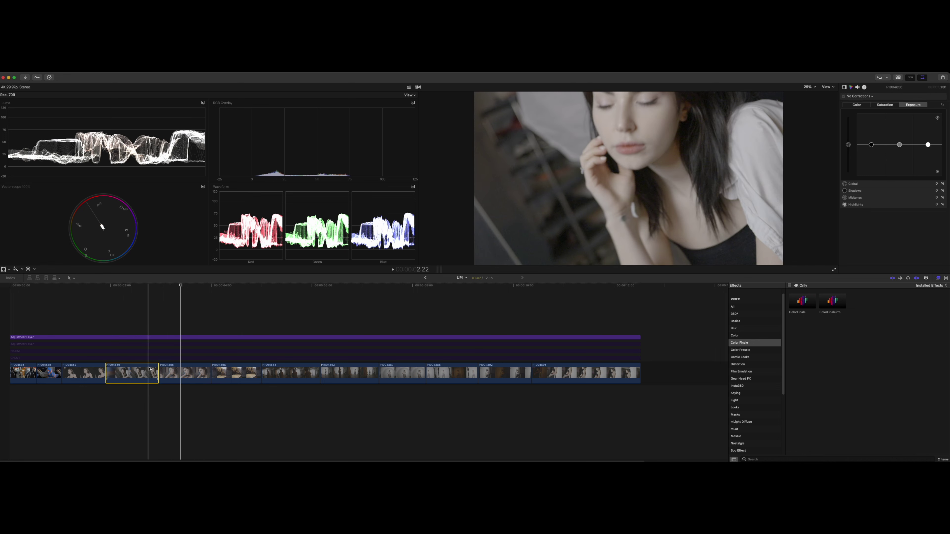
left_click(464, 372)
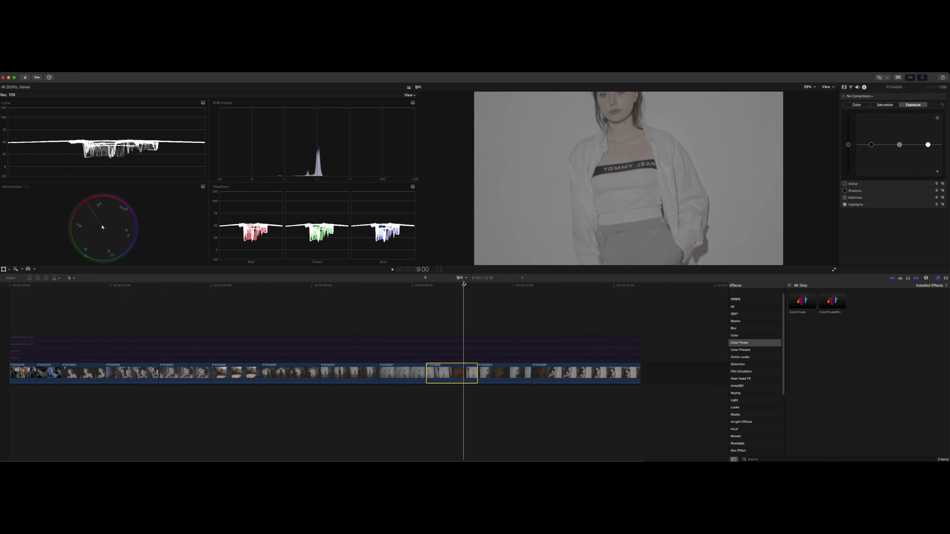
left_click_drag(464, 283, 549, 280)
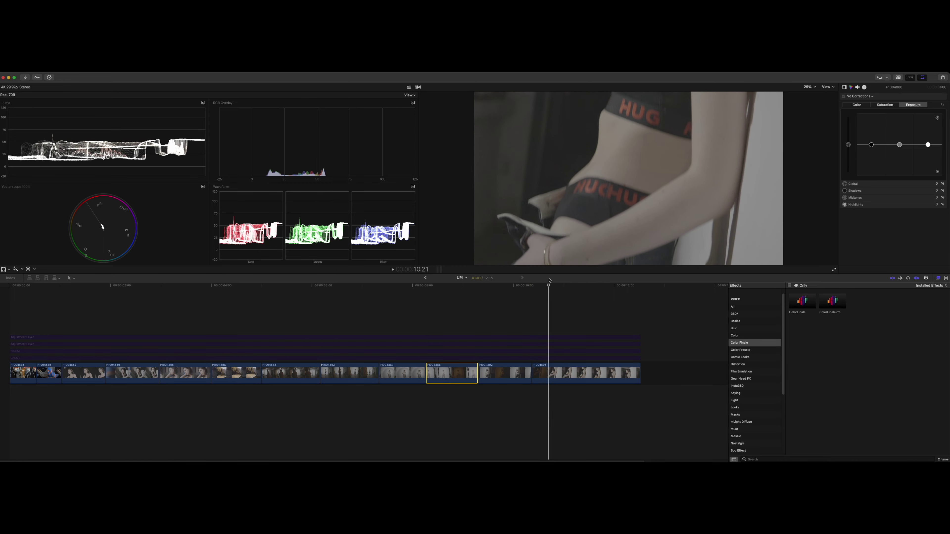
left_click(44, 373)
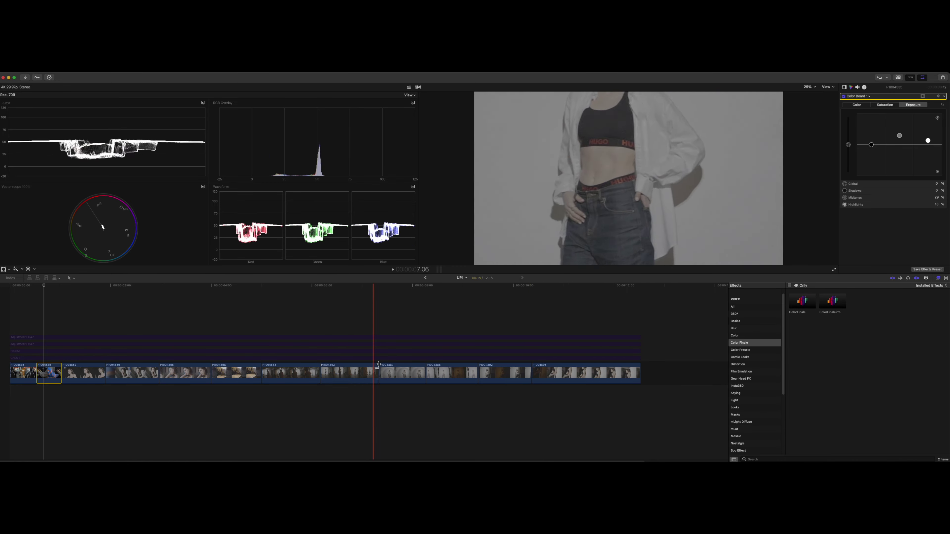
left_click(78, 376)
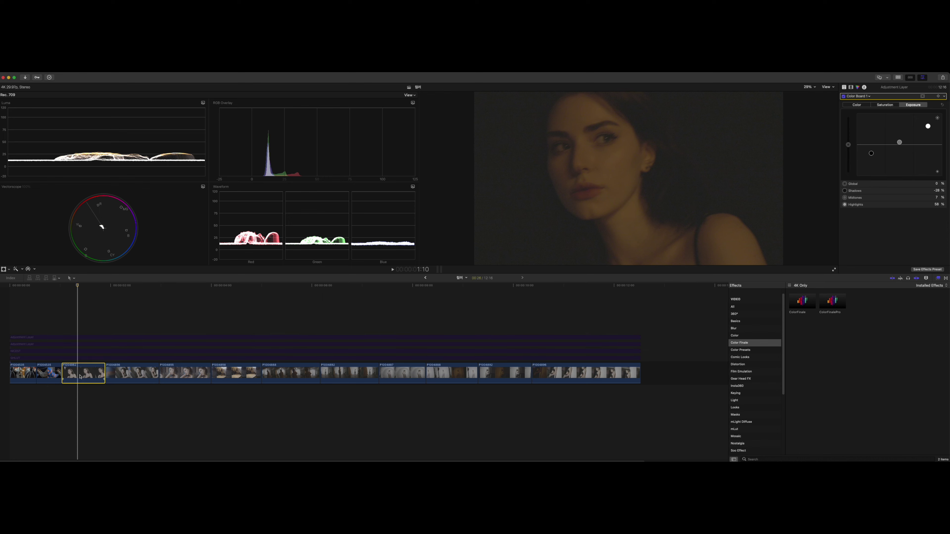
left_click(138, 377)
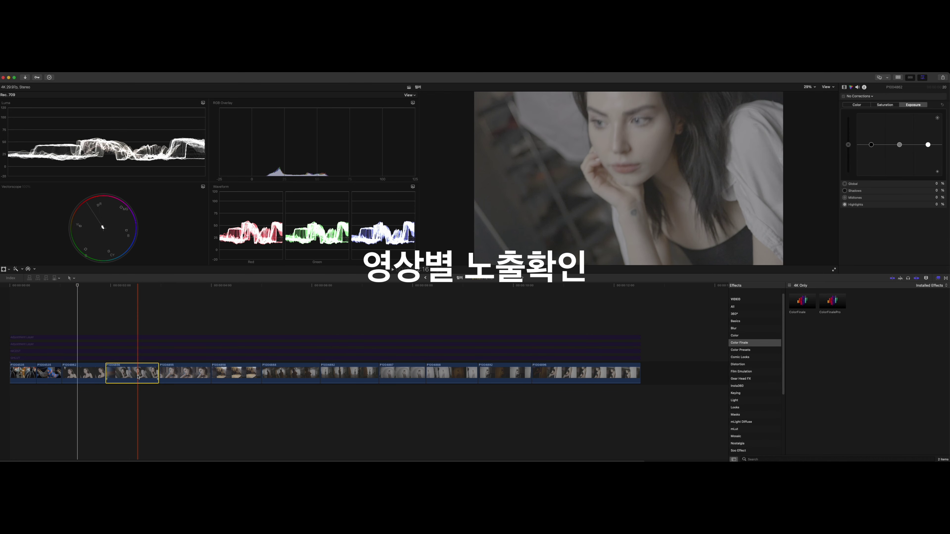
left_click(402, 372)
left_click(442, 370)
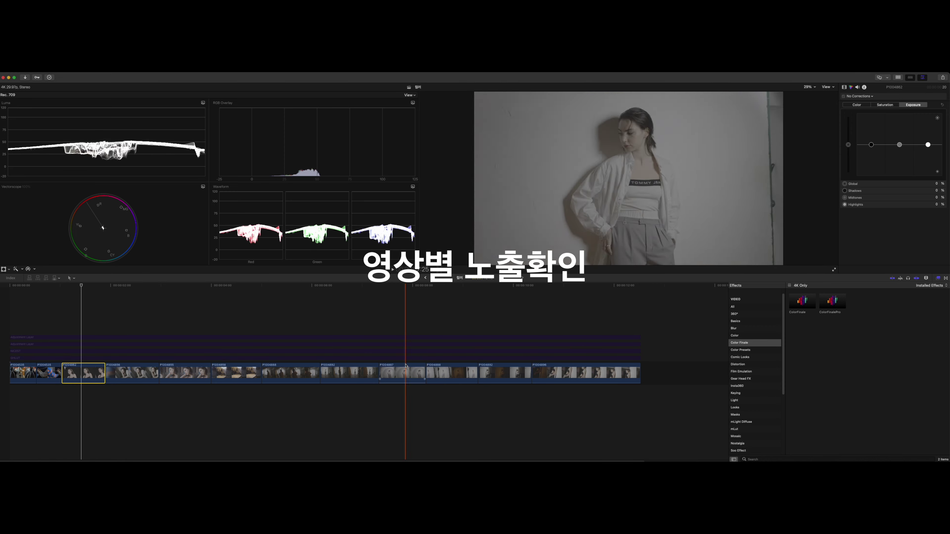
left_click(83, 374)
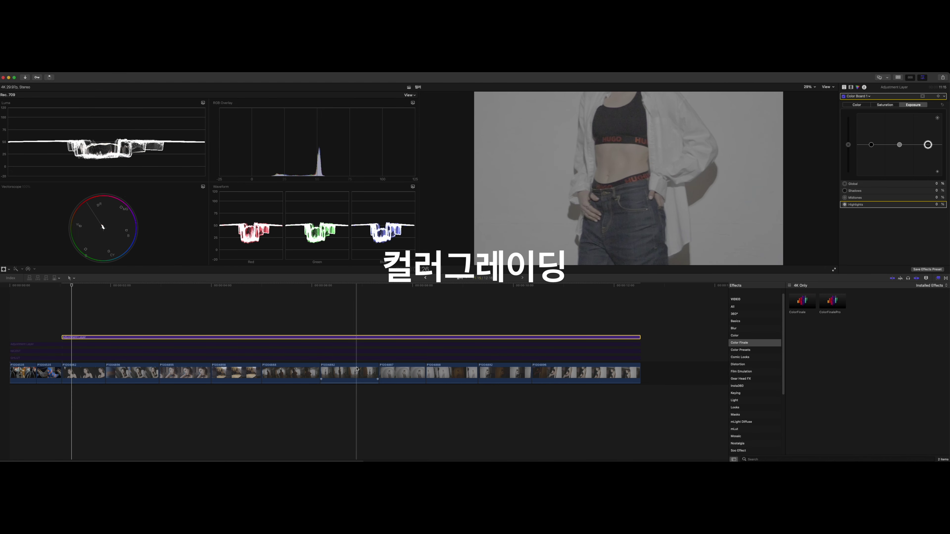
left_click(73, 344)
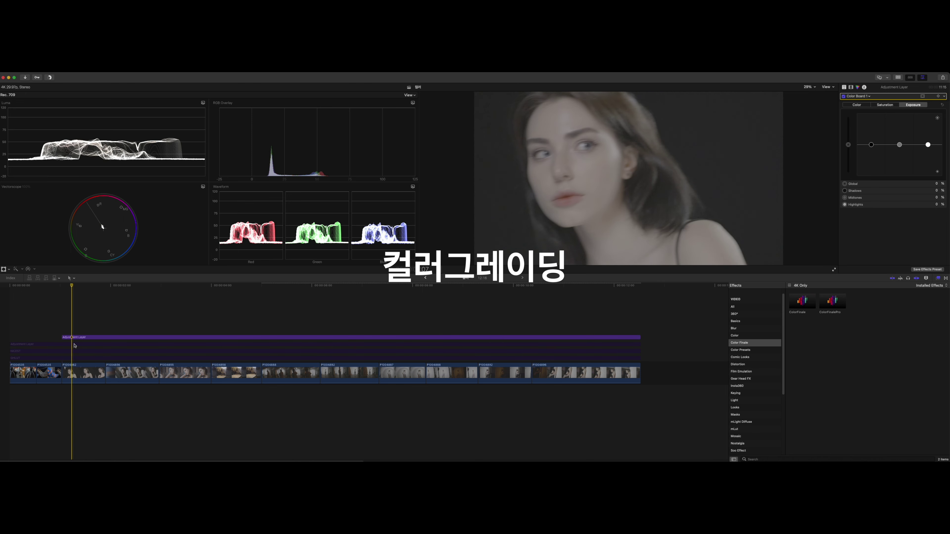
left_click(76, 352)
Apply the Custom LUT effect from the All effects category to the LUT1 adjustment layer.
left_click(74, 358)
left_click(74, 353)
left_click(74, 345)
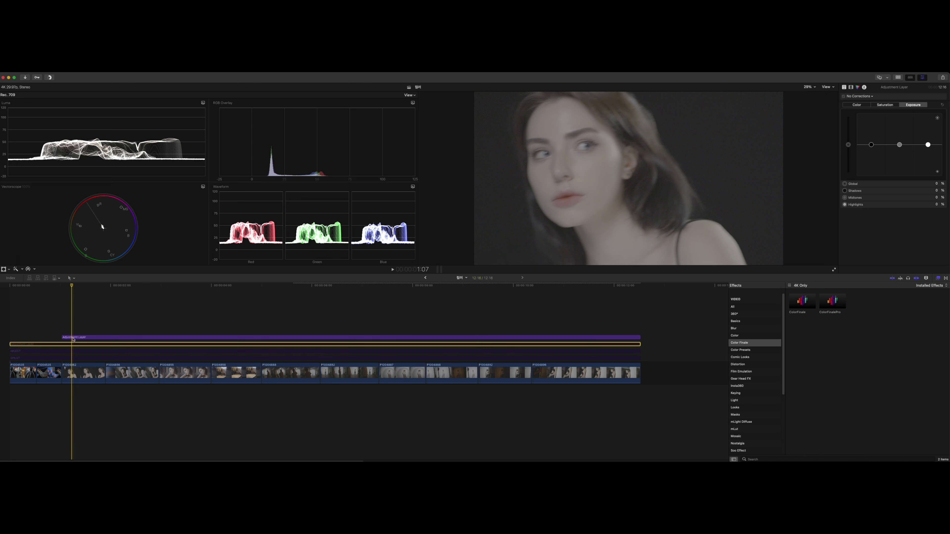
left_click(74, 337)
left_click(733, 306)
scroll(860, 396, "down", 3)
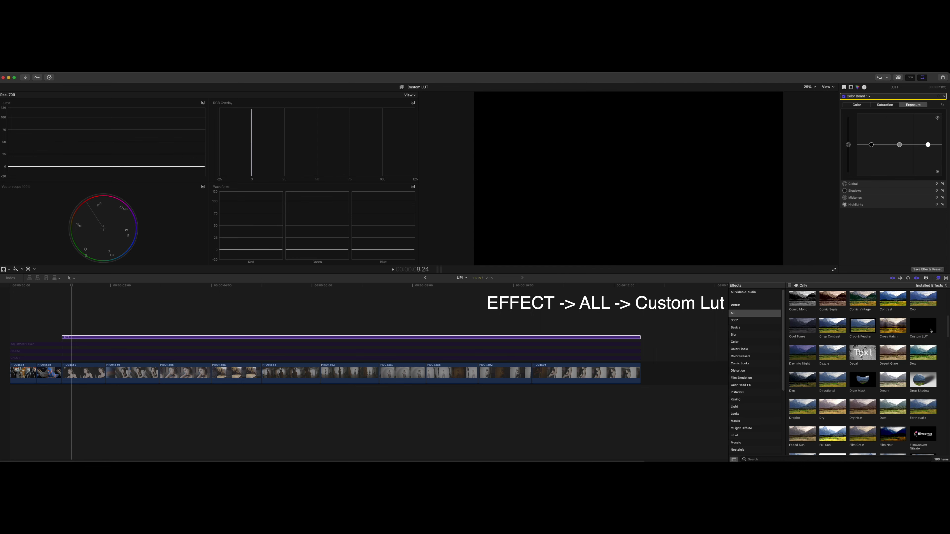
left_click_drag(929, 331, 636, 338)
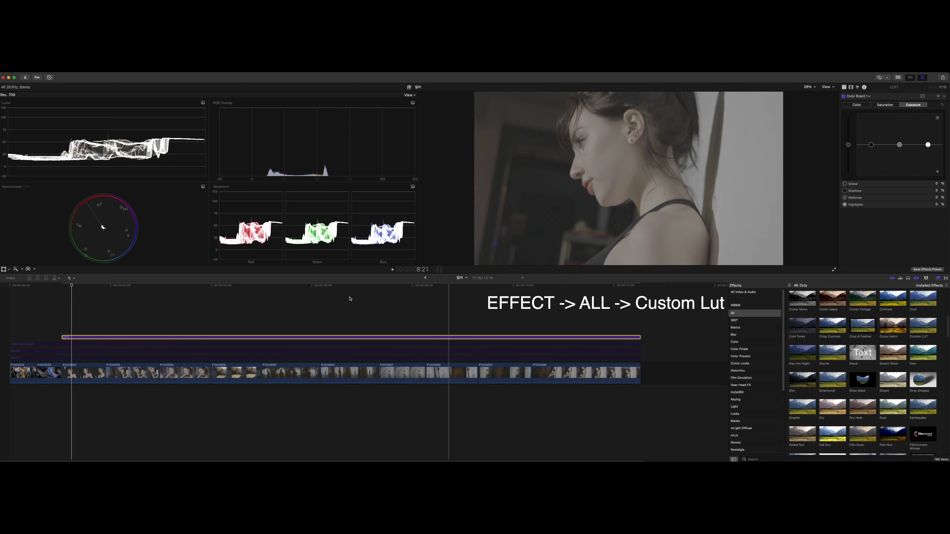
left_click(851, 88)
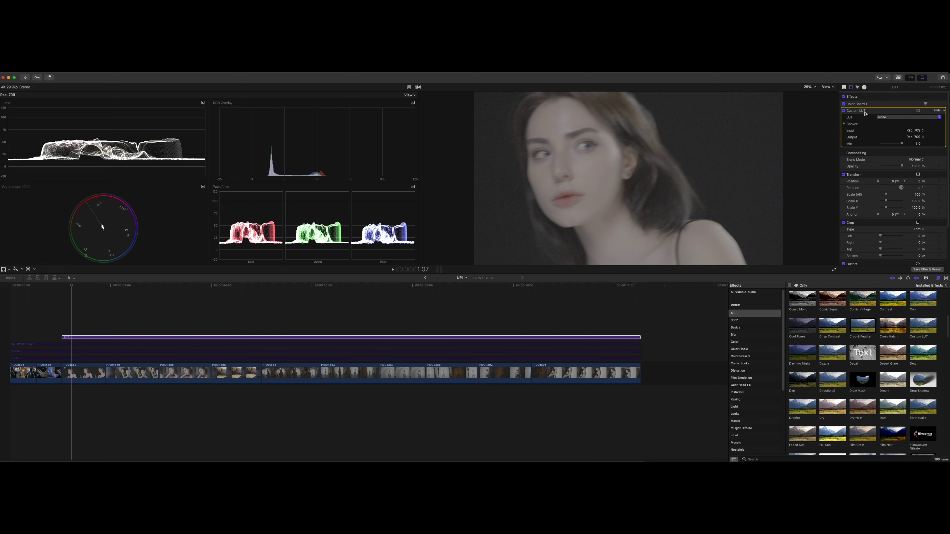
left_click(888, 118)
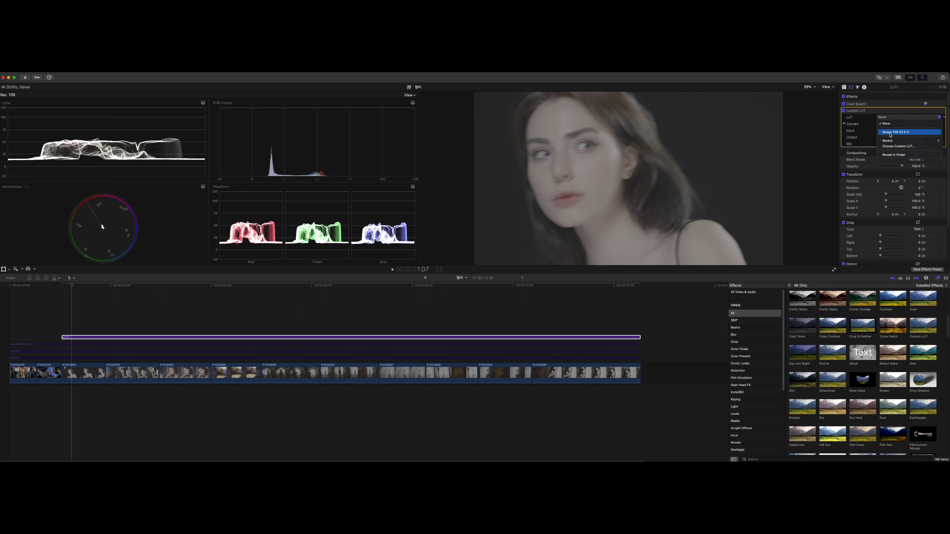
Choose the Nicest 709 33 E-E LUT in the Custom LUT effect.
left_click(890, 132)
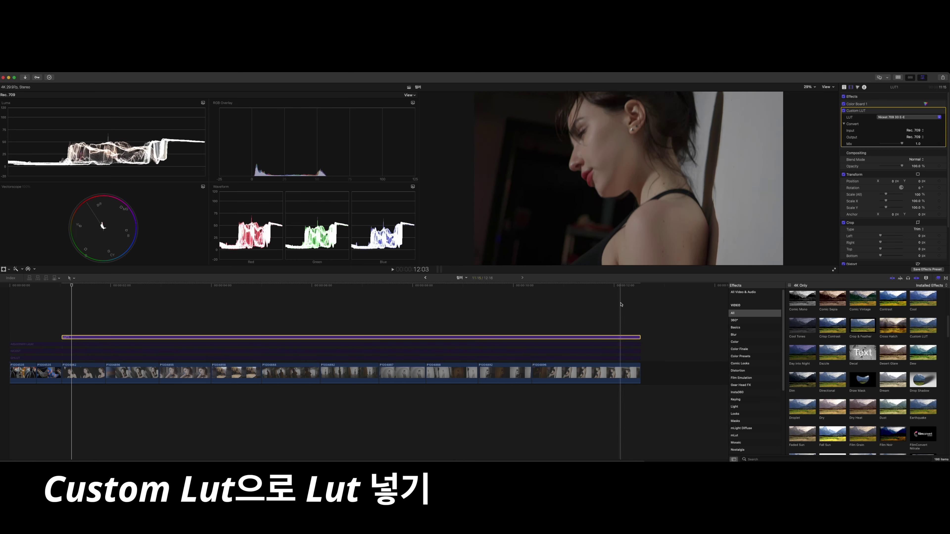
Preview a close-up face shot and lower LUT1's Custom LUT mix to about 0.84.
left_click(101, 323)
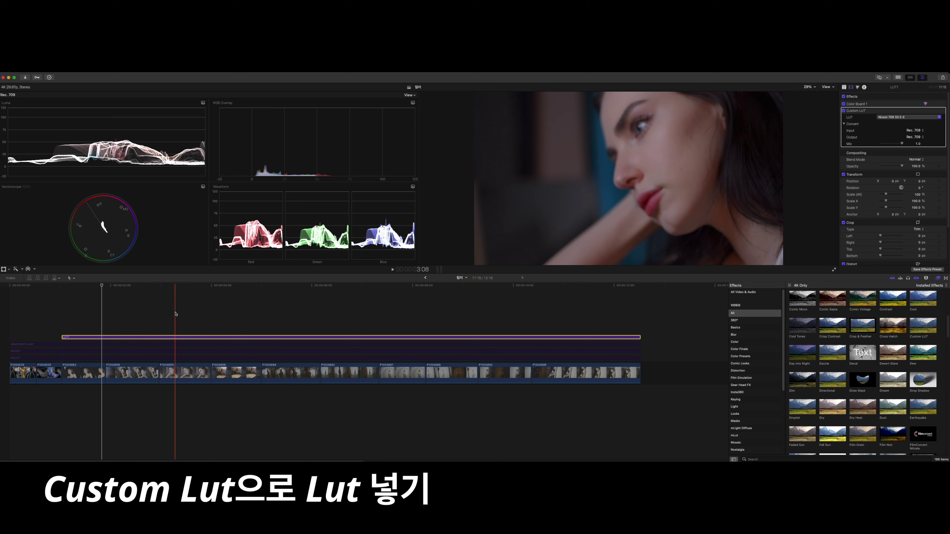
left_click(187, 313)
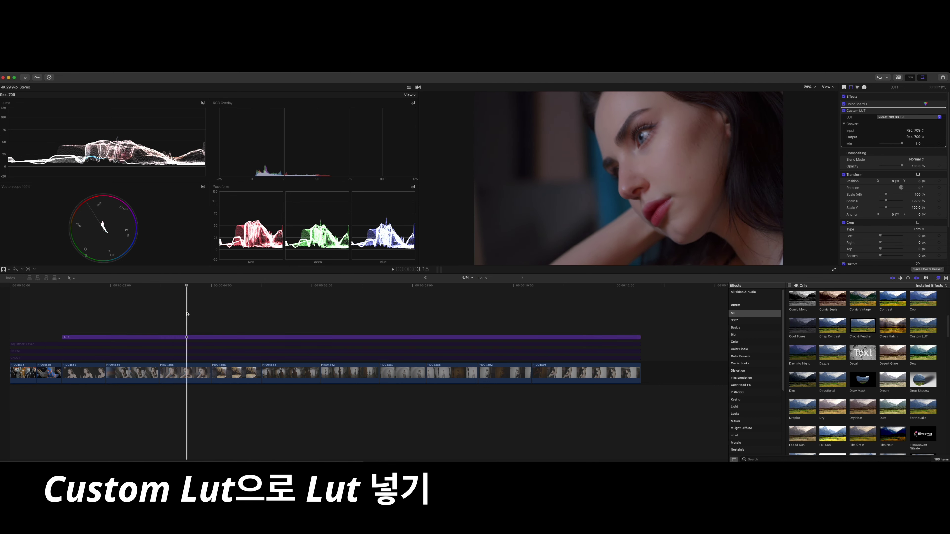
left_click(188, 338)
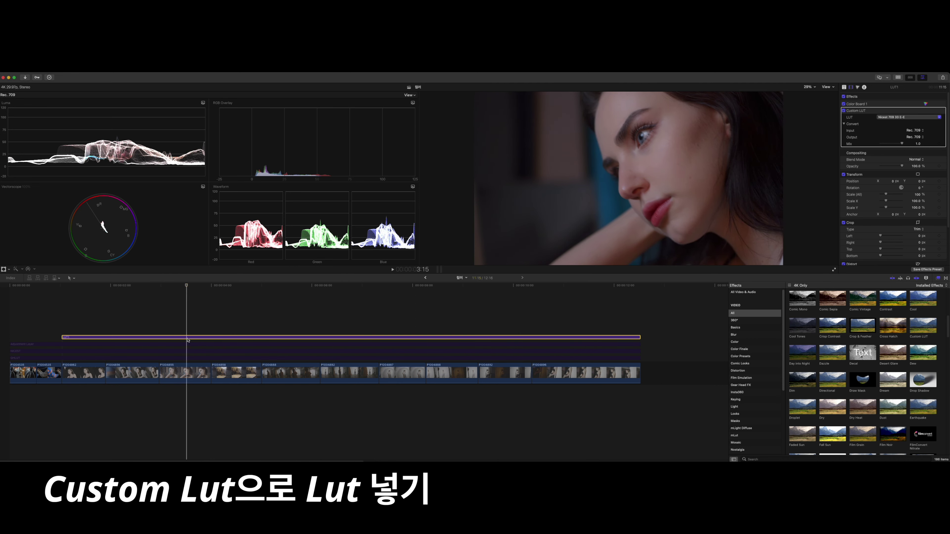
mouse_move(899, 142)
left_mouse_down()
mouse_move(890, 145)
mouse_move(907, 145)
left_mouse_up()
left_click_drag(903, 145, 898, 145)
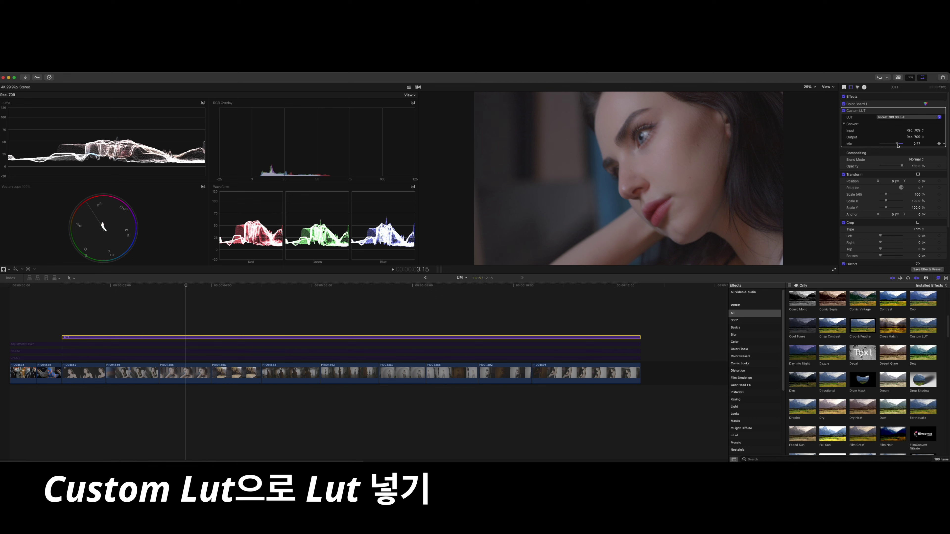
left_click_drag(899, 145, 899, 145)
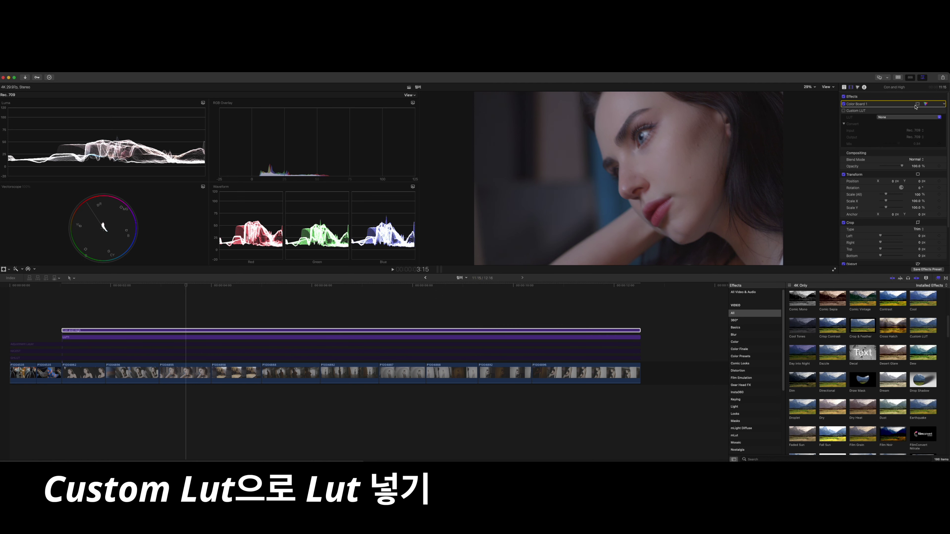
Add a Color Wheels correction to the Con and High layer, then disable that layer.
left_click(925, 104)
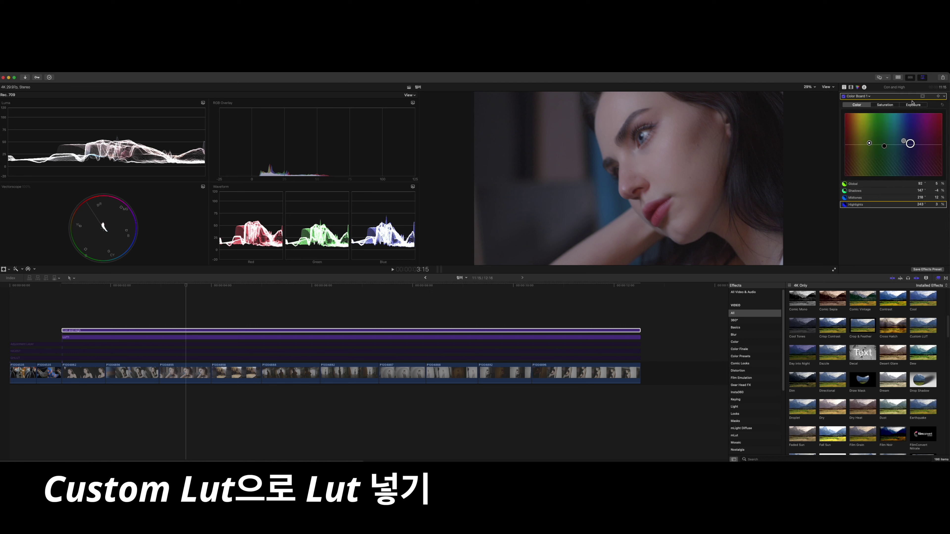
left_click(869, 96)
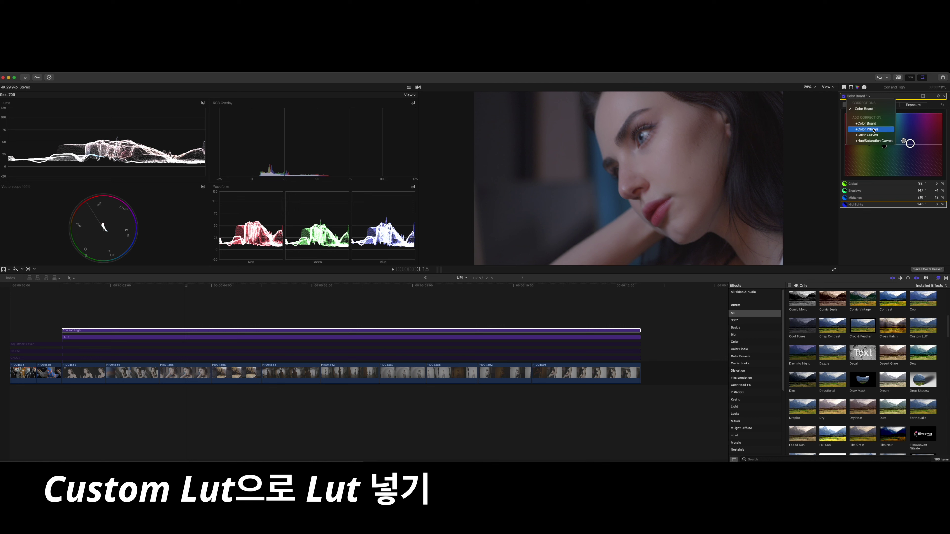
left_click(875, 130)
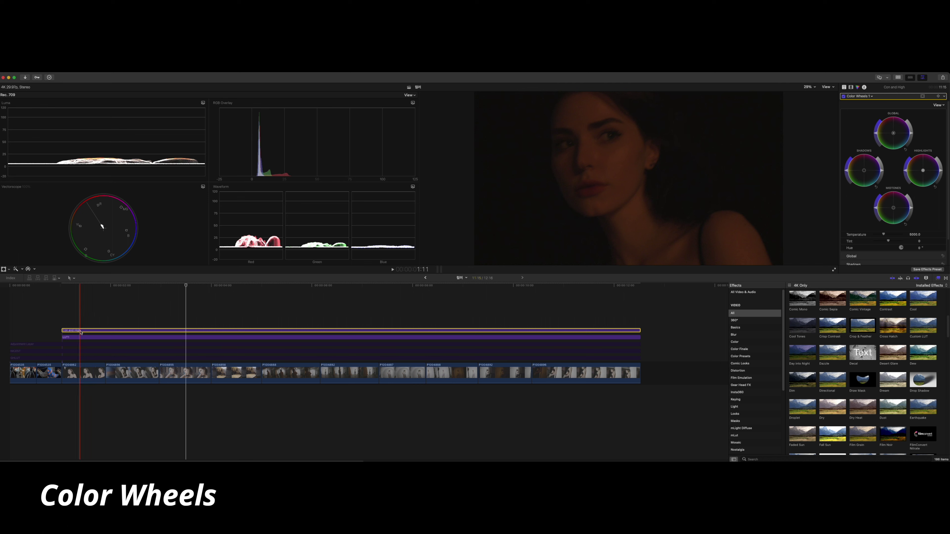
right_click(79, 331)
left_click(95, 354)
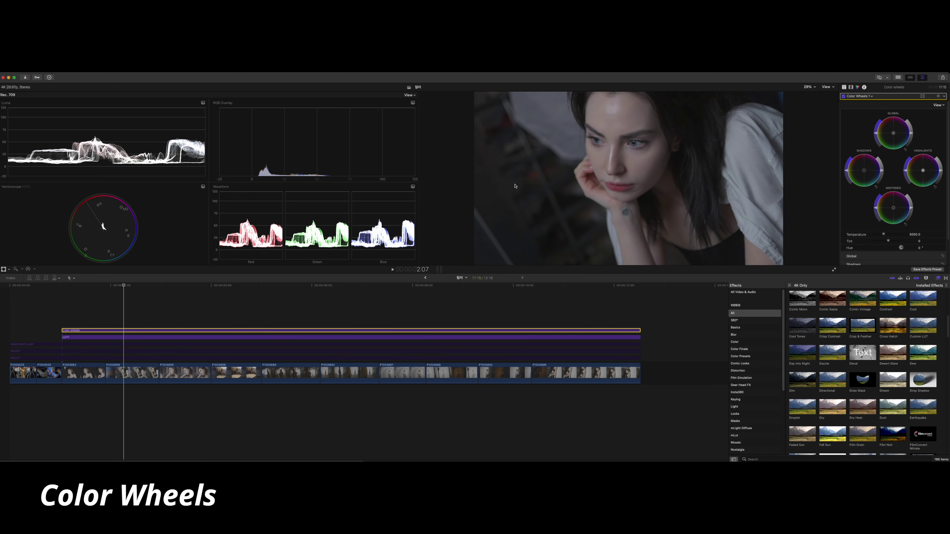
Shift the shadows wheel toward orange then green, brighten the highlights, and push midtones toward green.
mouse_move(865, 172)
left_mouse_down()
mouse_move(859, 167)
mouse_move(877, 175)
mouse_move(863, 184)
left_mouse_up()
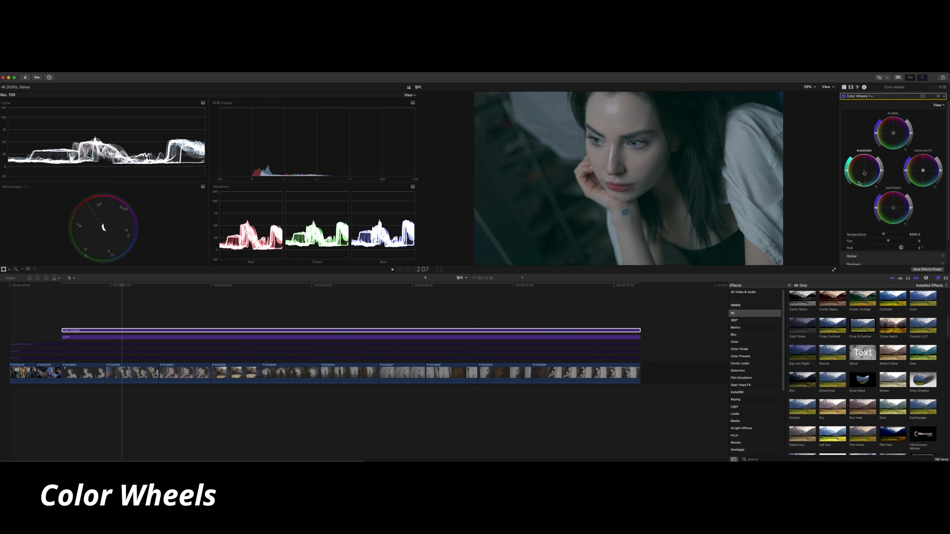
mouse_move(856, 183)
left_mouse_down()
mouse_move(848, 182)
mouse_move(875, 199)
mouse_move(890, 148)
left_mouse_up()
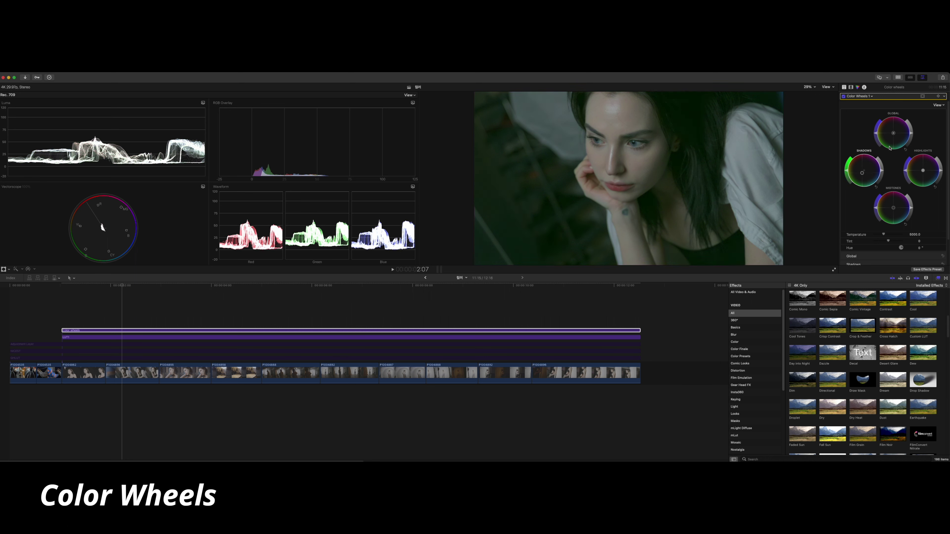
mouse_move(922, 173)
left_mouse_down()
mouse_move(929, 164)
mouse_move(935, 173)
left_mouse_up()
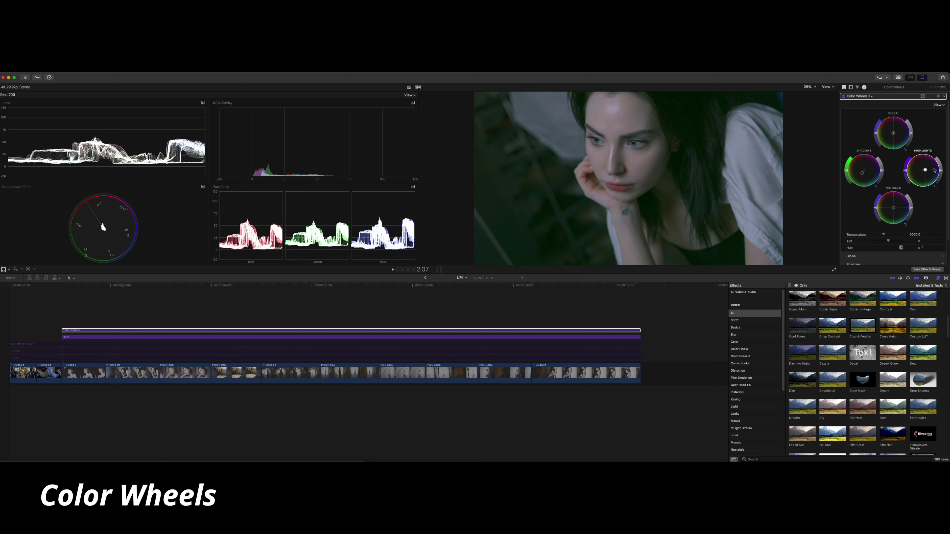
left_click(893, 208)
mouse_move(896, 211)
left_mouse_down()
mouse_move(881, 214)
mouse_move(879, 202)
mouse_move(896, 201)
left_mouse_up()
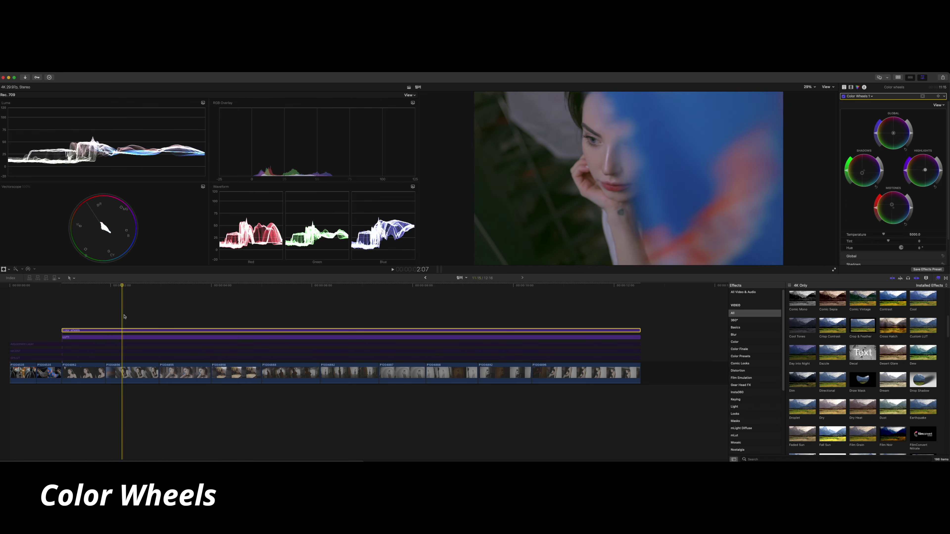
left_click(125, 321)
On the 2:08 adjustment clip, reset the midtones to neutral and warm the shadows toward red.
left_click(126, 331)
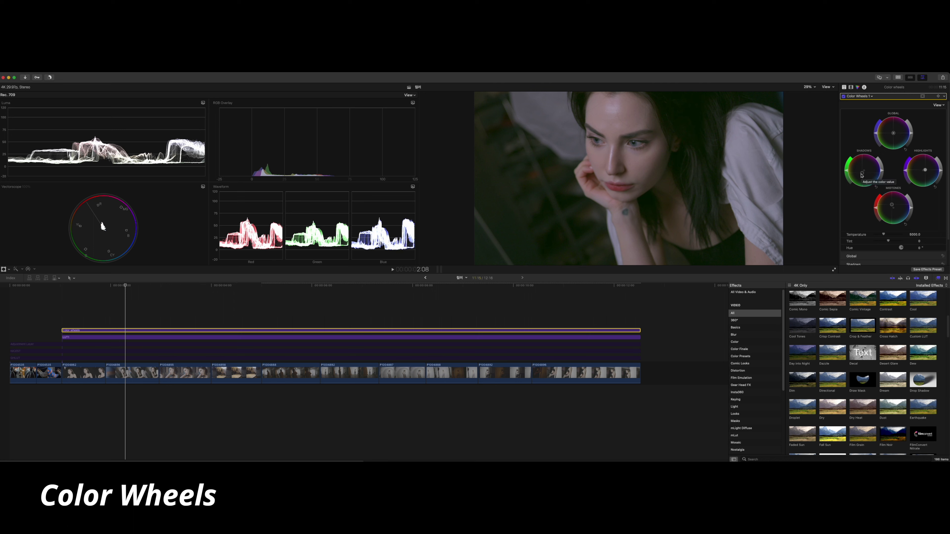
left_click_drag(861, 175, 863, 171)
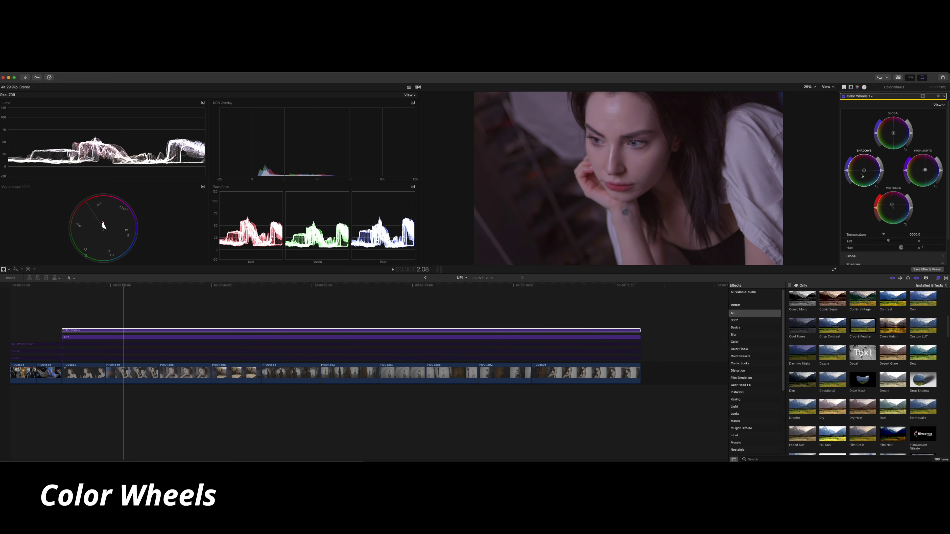
left_click_drag(895, 219, 896, 221)
left_click_drag(924, 169, 923, 172)
left_click_drag(862, 173, 852, 162)
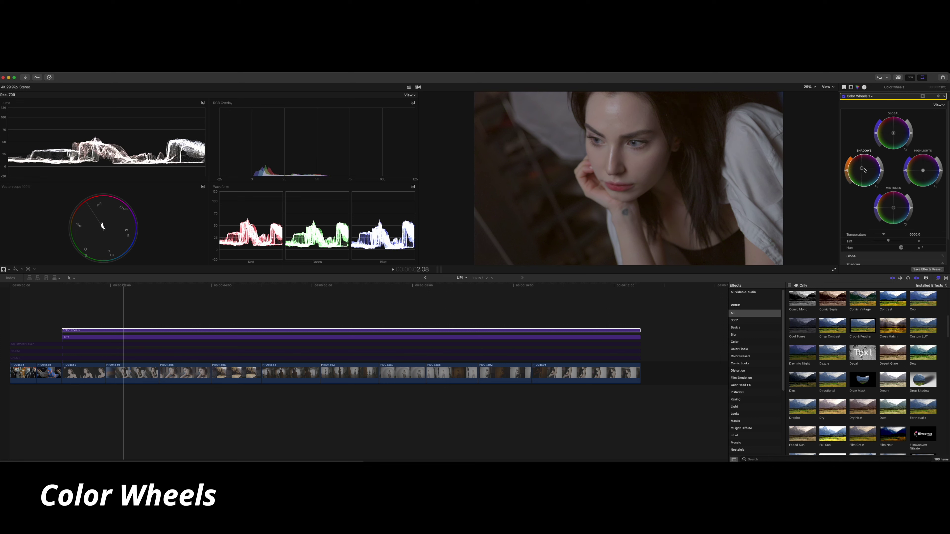
Shift the highlights toward blue with raised brightness, then show Color Board 1 exposure controls.
mouse_move(929, 179)
left_mouse_down()
mouse_move(937, 195)
mouse_move(946, 181)
left_mouse_up()
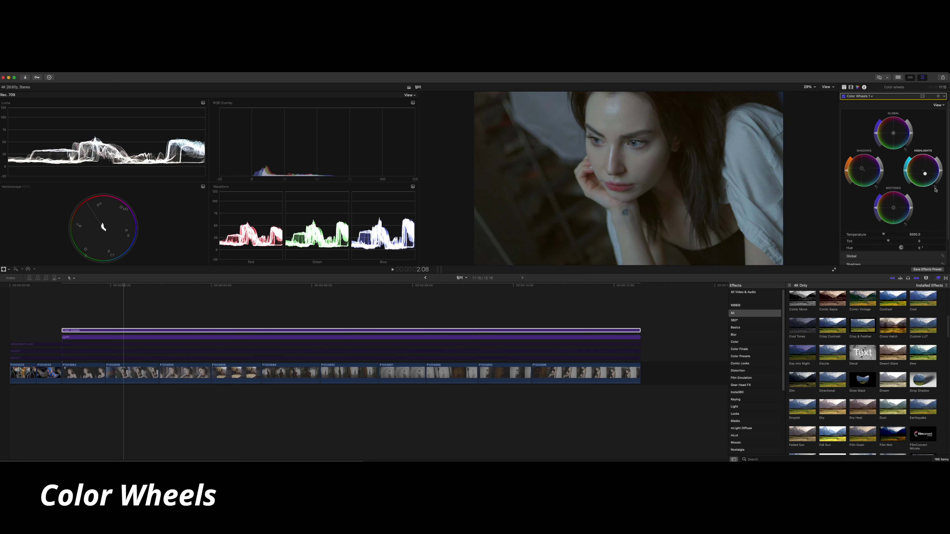
left_click_drag(946, 181, 946, 171)
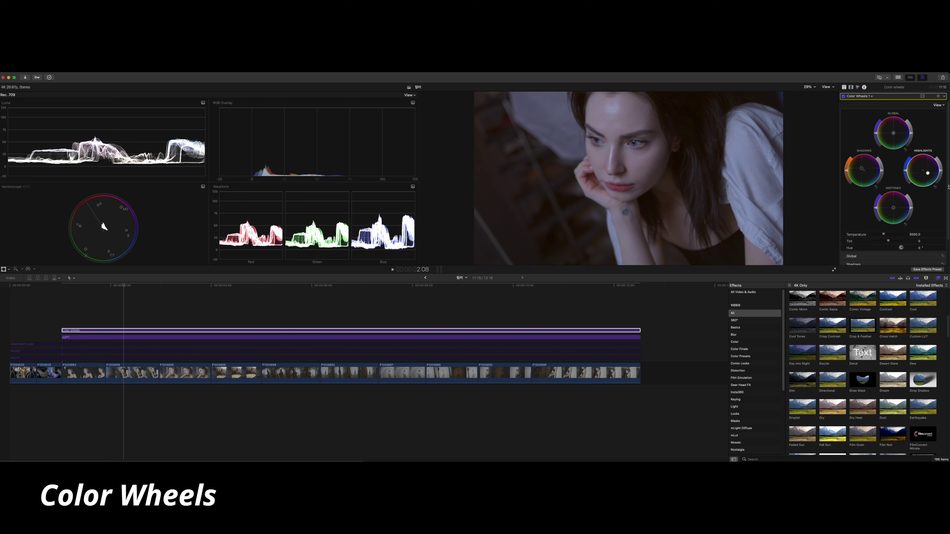
left_click_drag(928, 173, 929, 176)
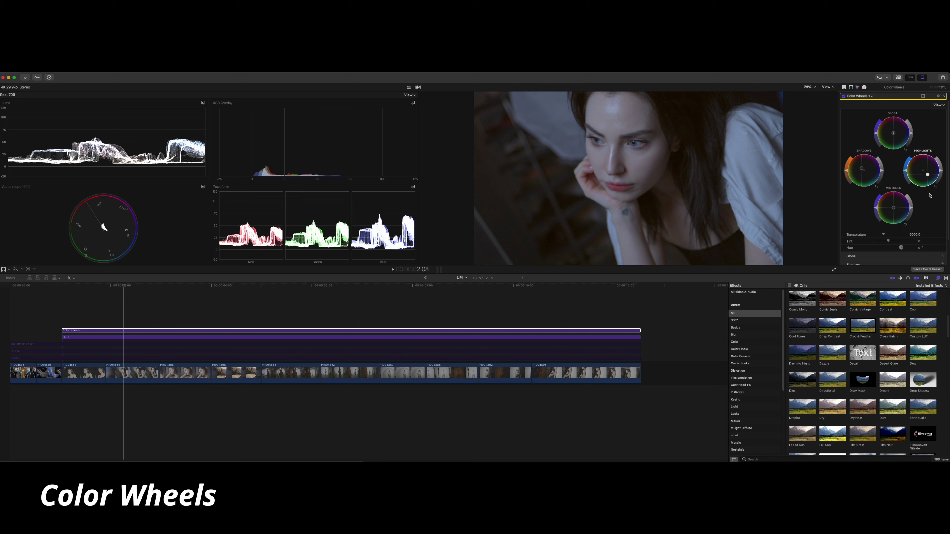
left_click_drag(940, 173, 940, 170)
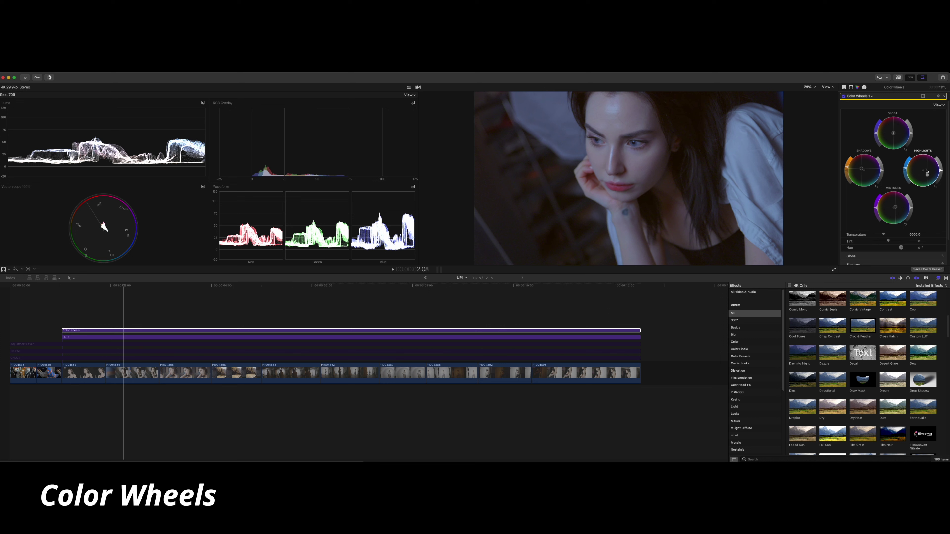
left_click(871, 97)
left_click(873, 144)
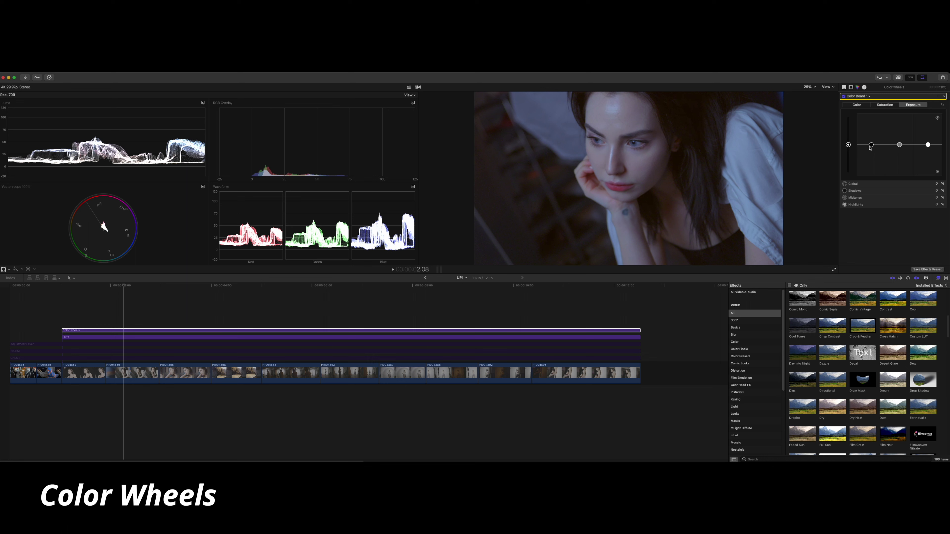
Switch back to Color Wheels 1, darken the Shadows slightly, and preview the shot at 8:13.
left_click(864, 97)
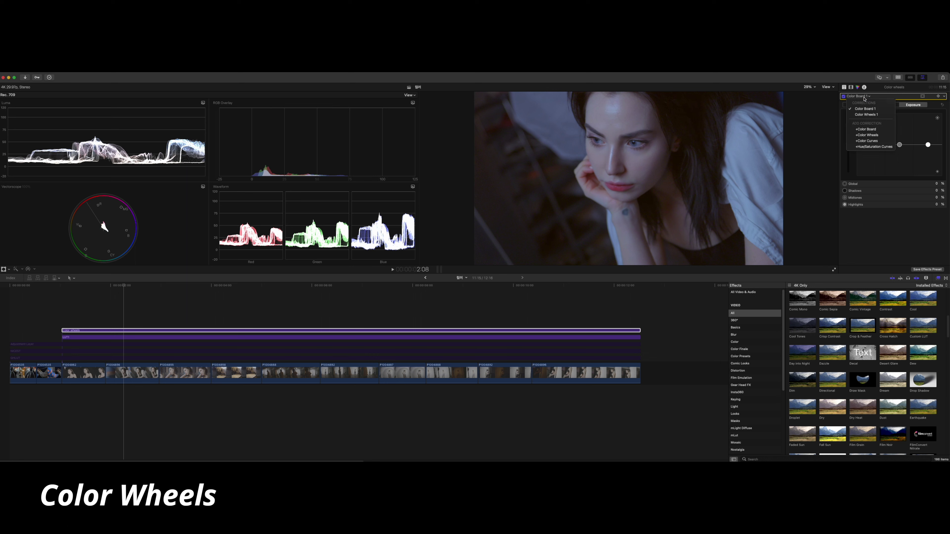
left_click(868, 114)
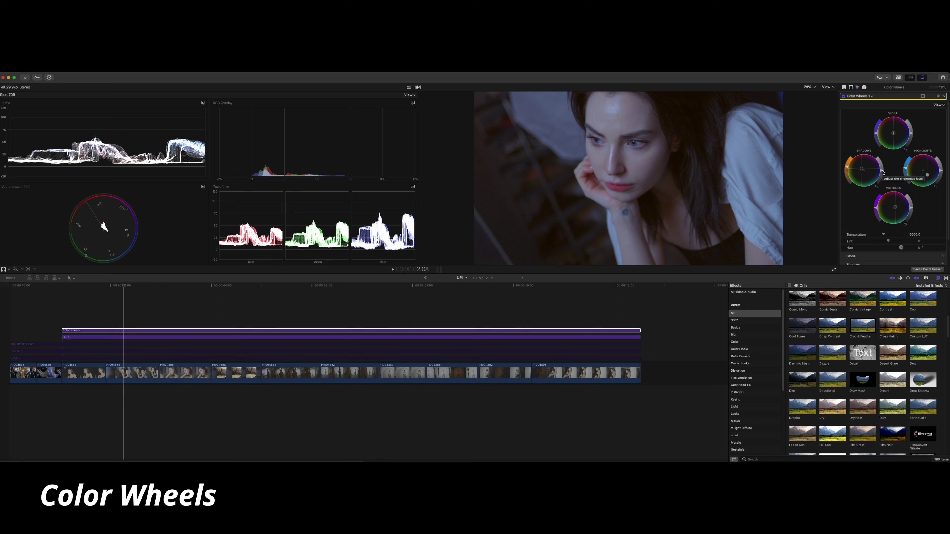
left_click_drag(882, 173, 883, 171)
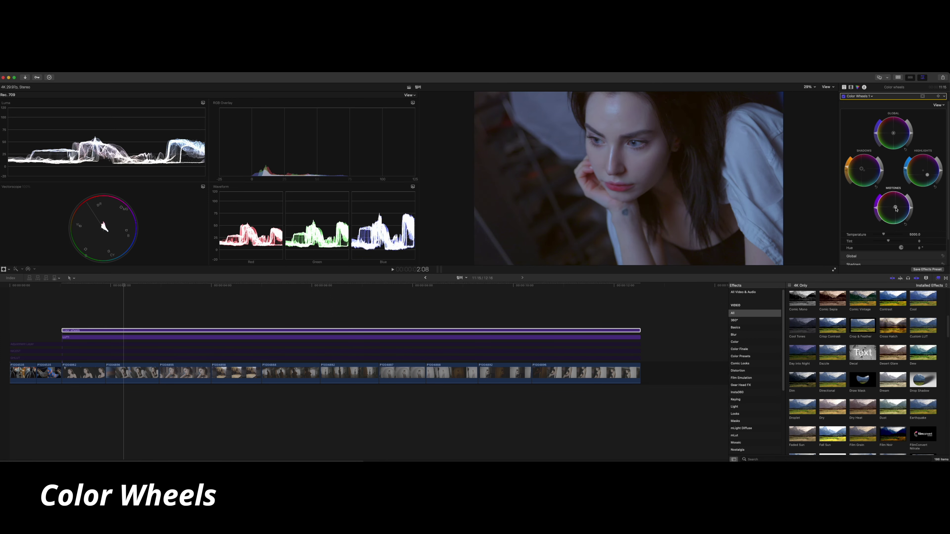
left_click(279, 318)
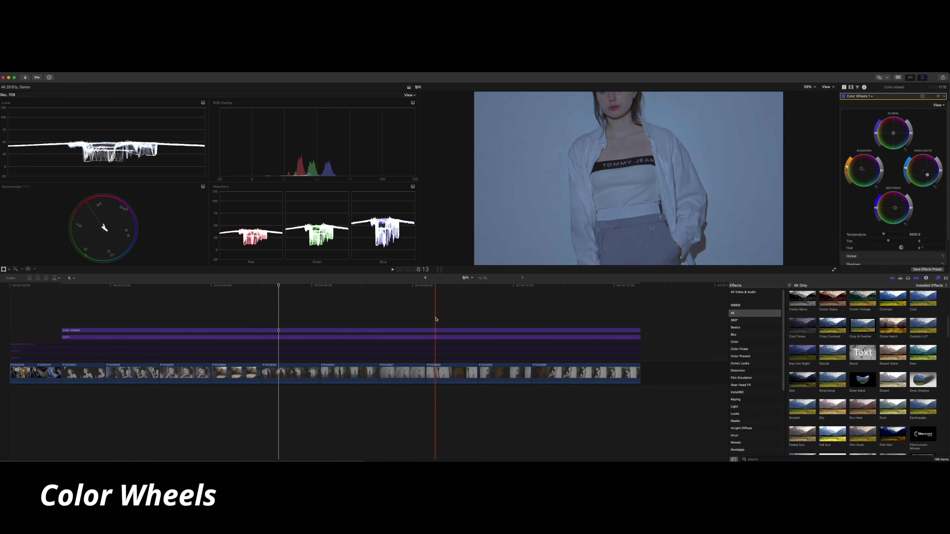
Return to the close-up and shift the Color wheels clip's shadows colour balance.
left_click(473, 322)
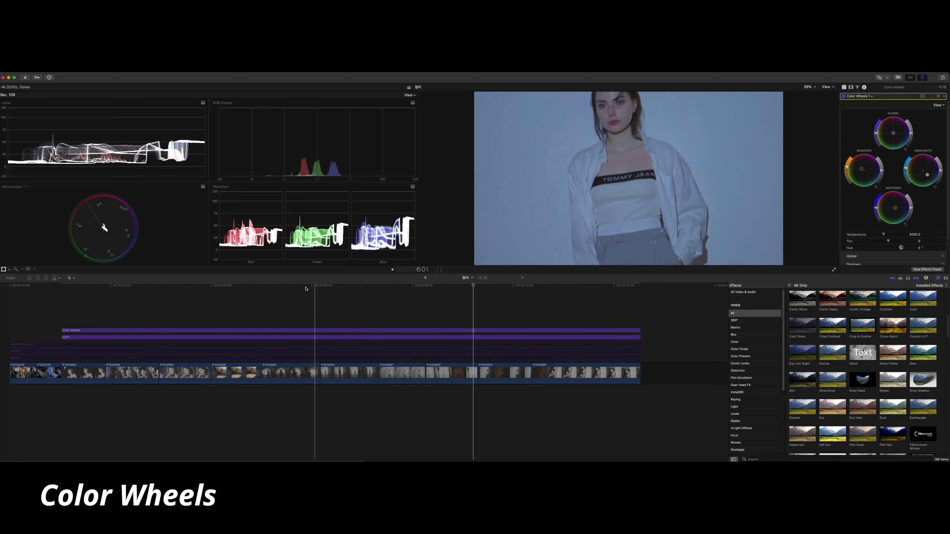
left_click(146, 317)
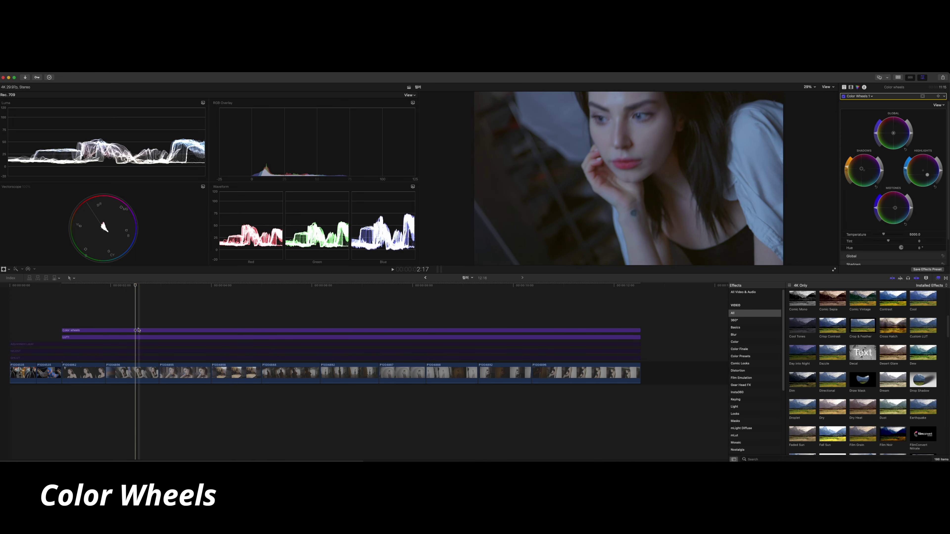
left_click(135, 330)
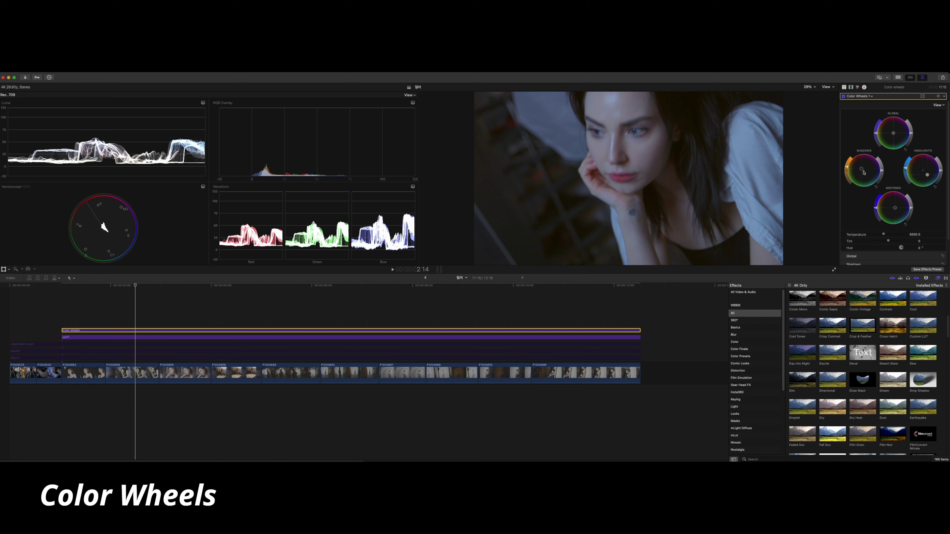
left_click_drag(861, 171, 870, 177)
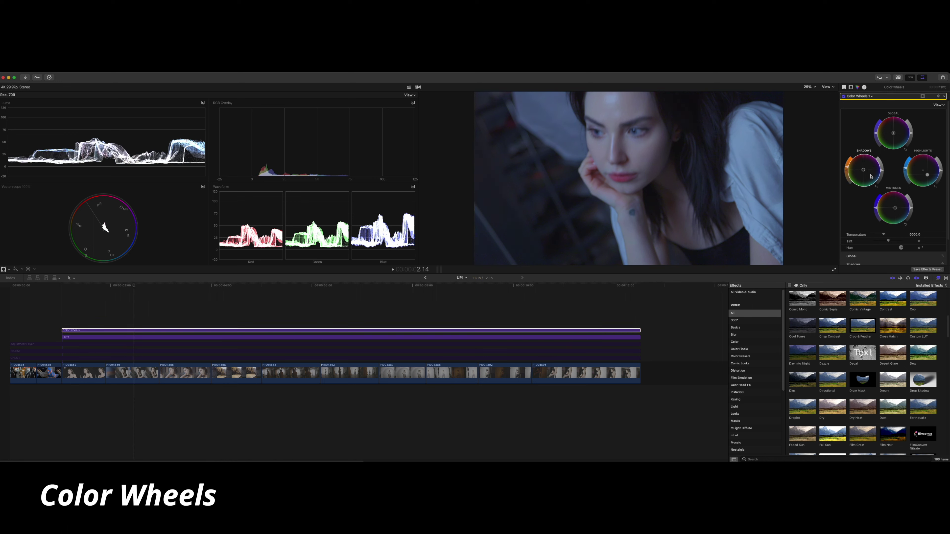
Rename the adjustment clip to 'LUT2'.
right_click(125, 331)
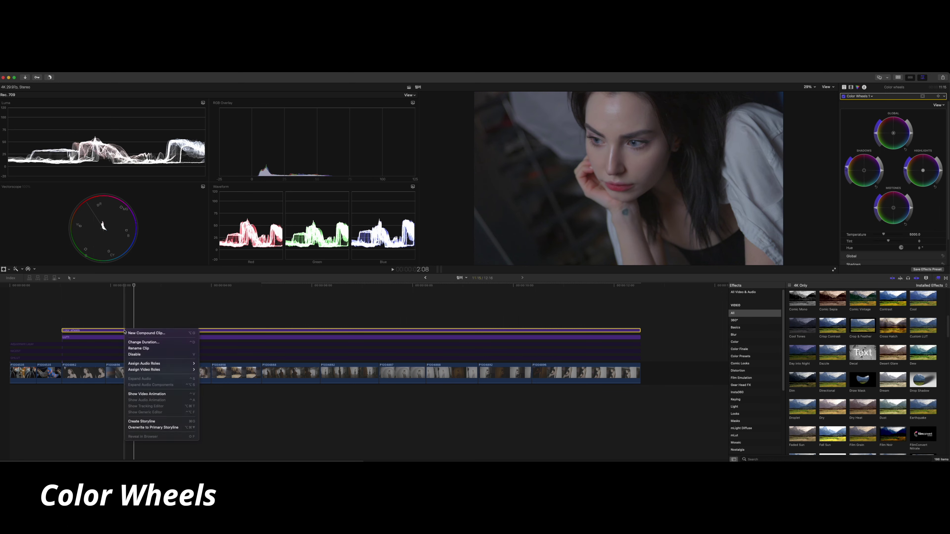
left_click(136, 349)
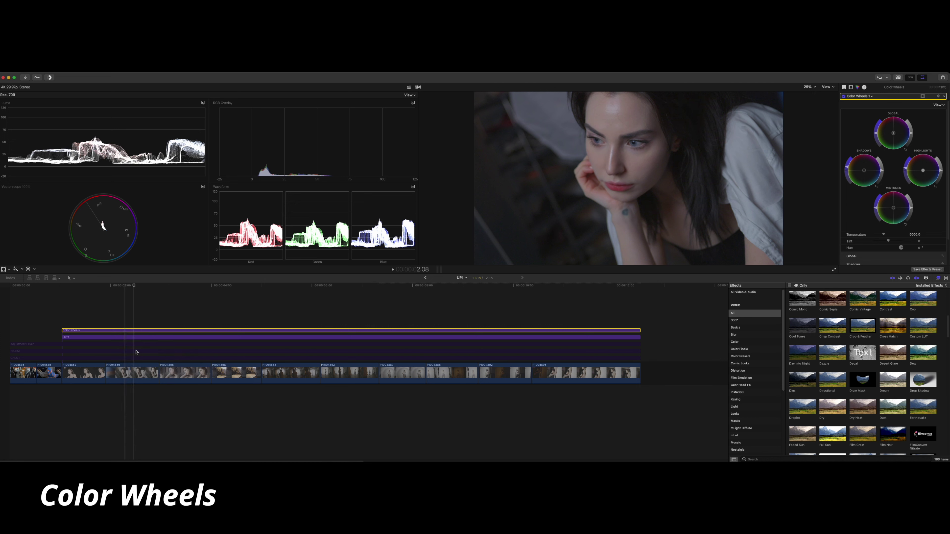
type("LUT")
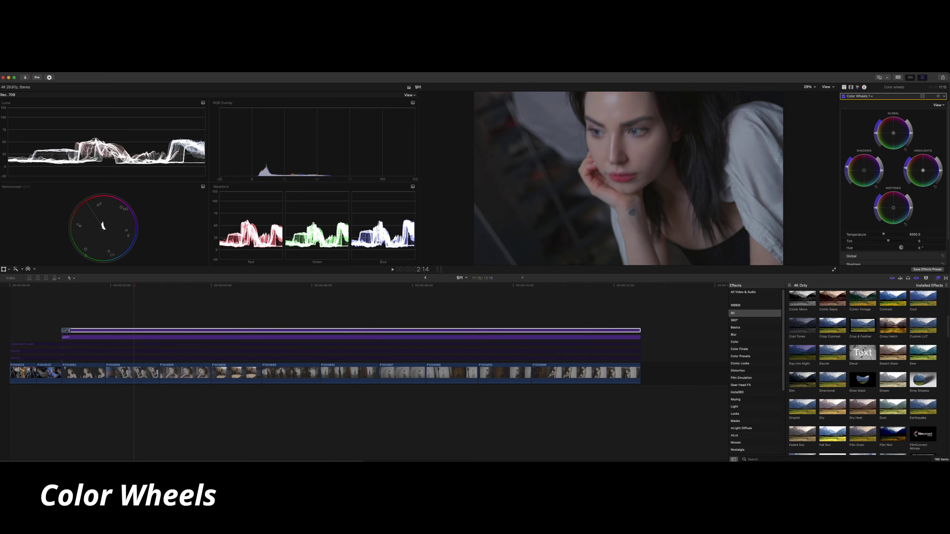
type("2")
key("Return")
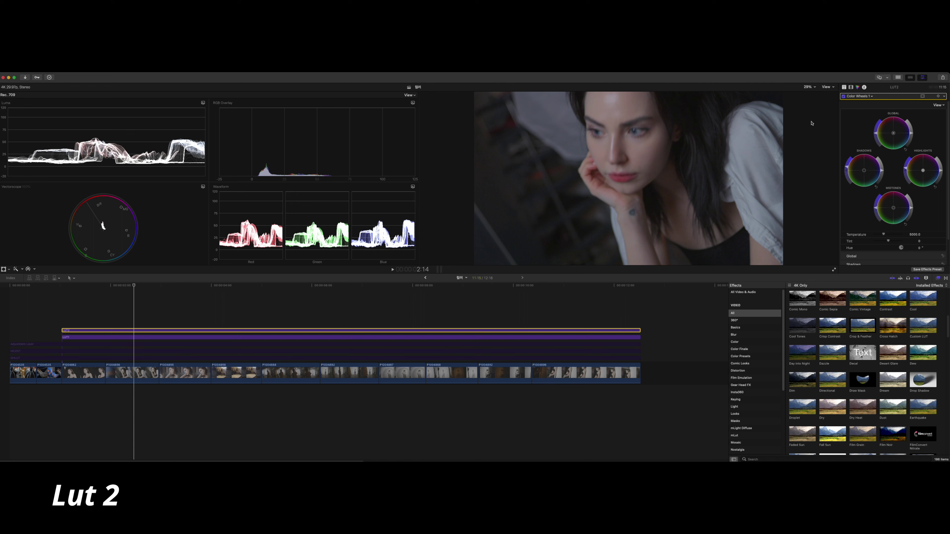
In the Video inspector, disable Color Board 1 and enable Custom LUT with a custom file.
left_click(851, 87)
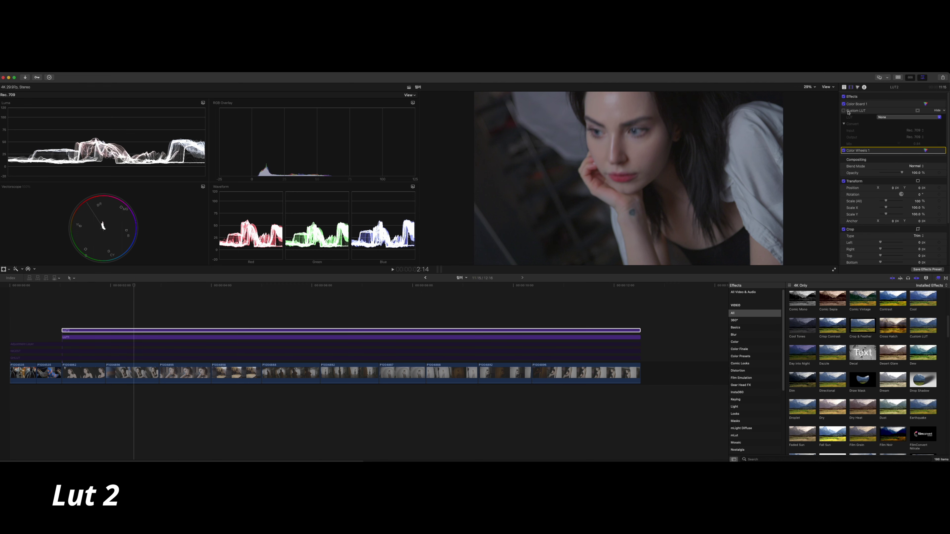
left_click(843, 104)
left_click(843, 111)
left_click(926, 117)
left_click(926, 125)
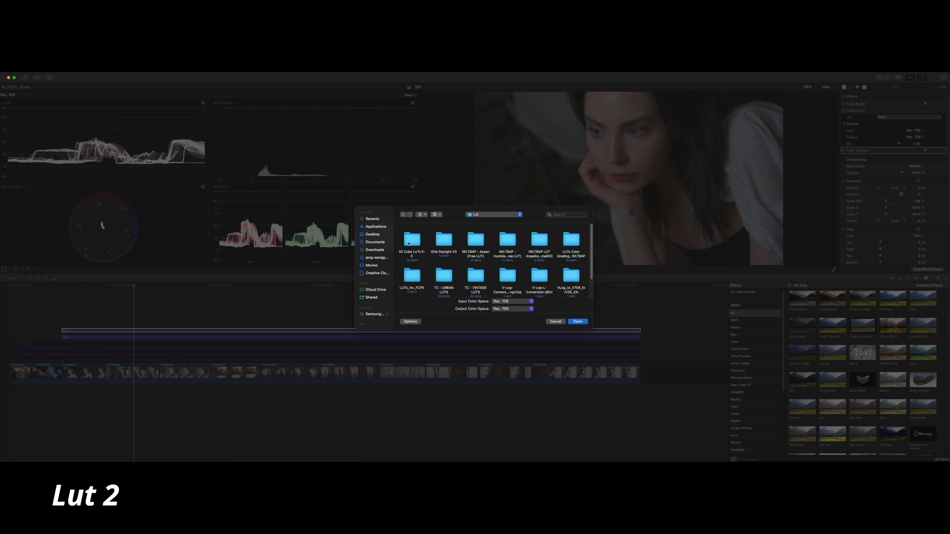
From LUTs_for_FCPX > Film Looks, compare Fuji3513 options and load Kodak2393 - LOG.cube.
double_click(412, 276)
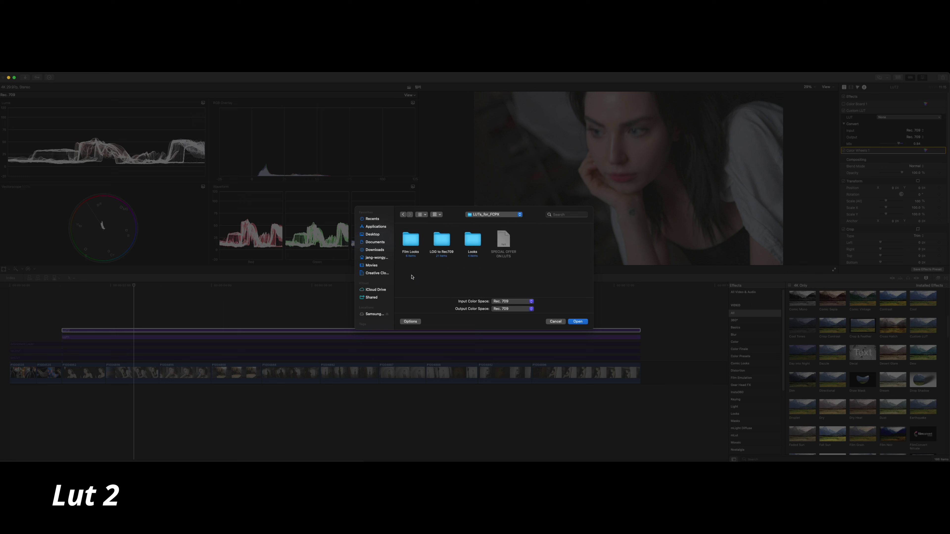
double_click(411, 237)
left_click(537, 243)
left_click(509, 246)
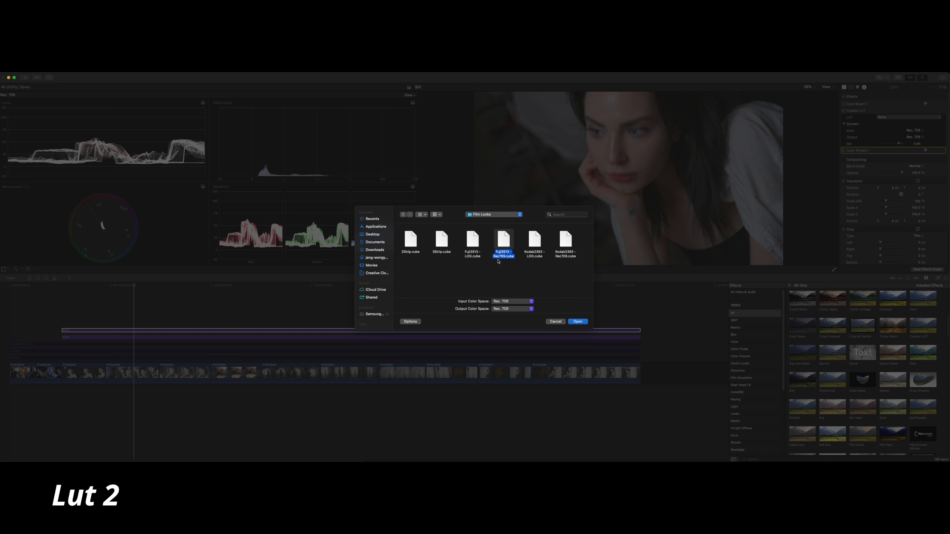
left_click(539, 243)
left_click(472, 247)
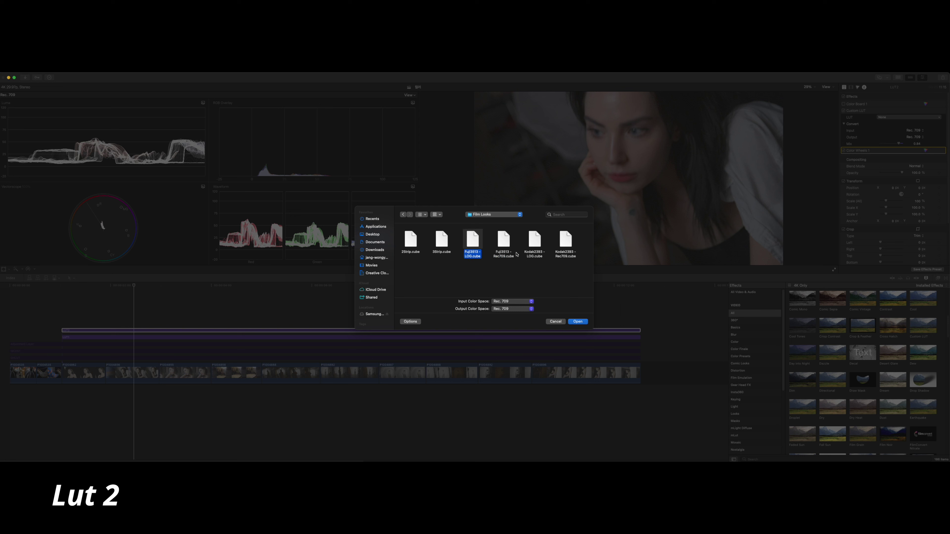
left_click(533, 246)
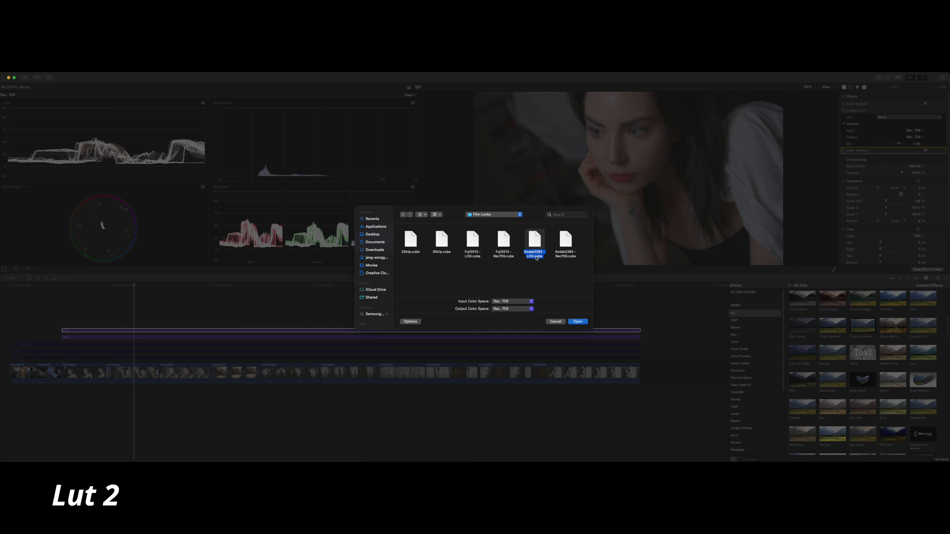
left_click(472, 248)
left_click(528, 239)
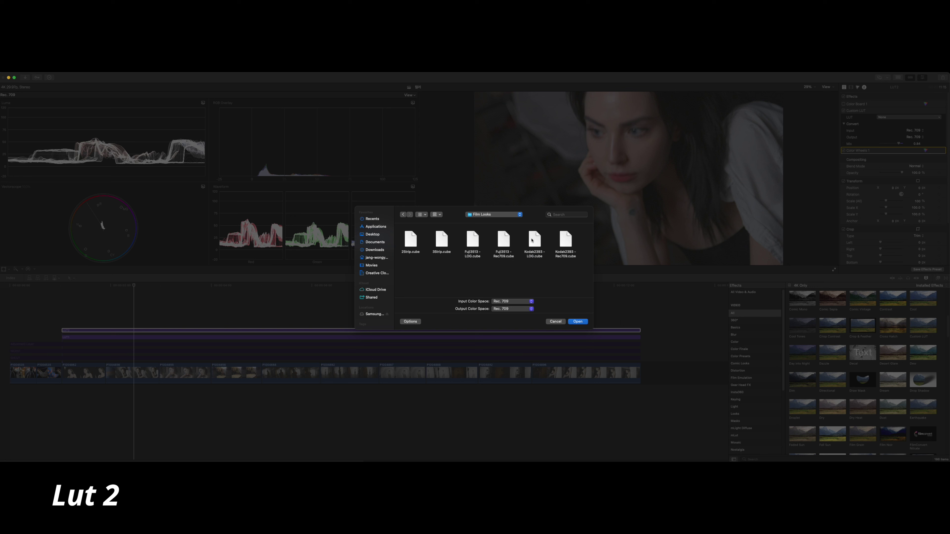
left_click(577, 322)
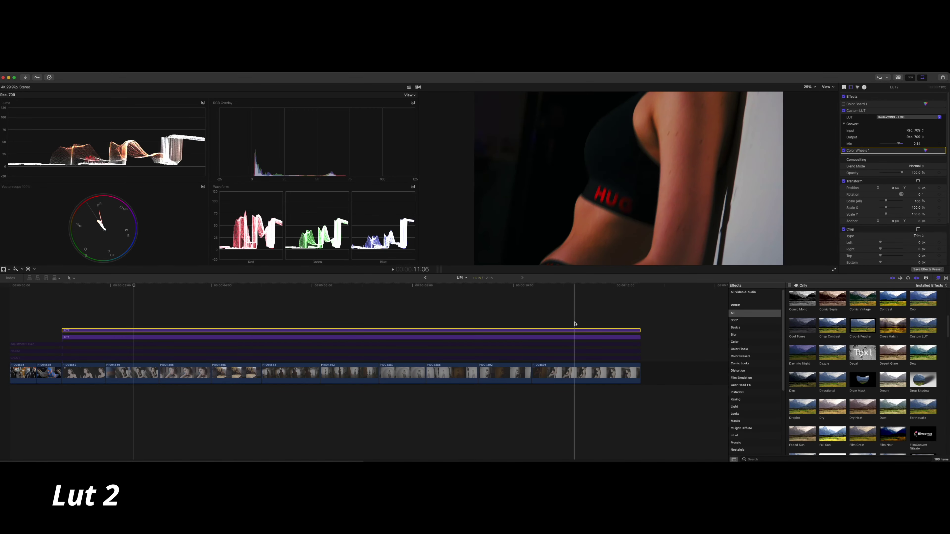
At 2:04, lower the LUT2 Kodak2393 - LOG mix to about 0.10 for a subtle tint.
left_click(118, 329)
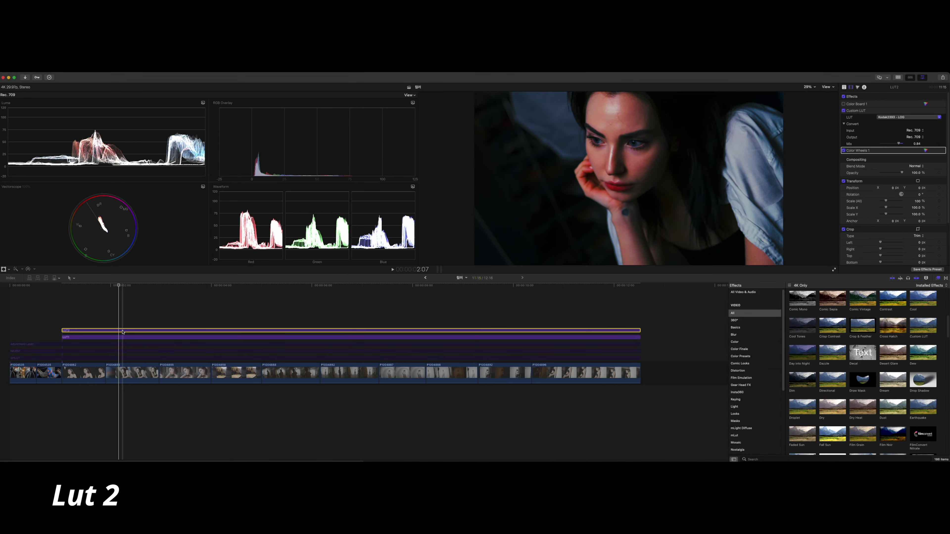
left_click_drag(898, 143, 878, 146)
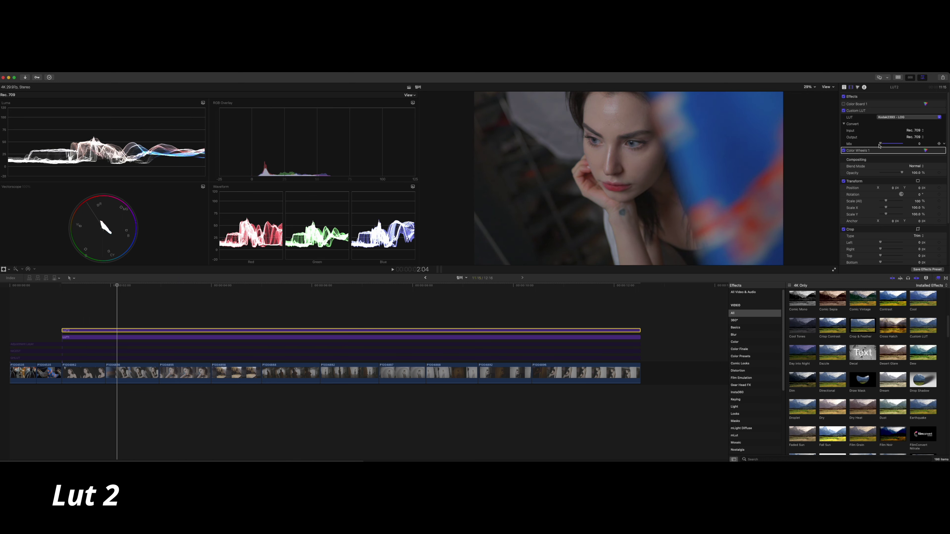
left_click_drag(881, 146, 884, 146)
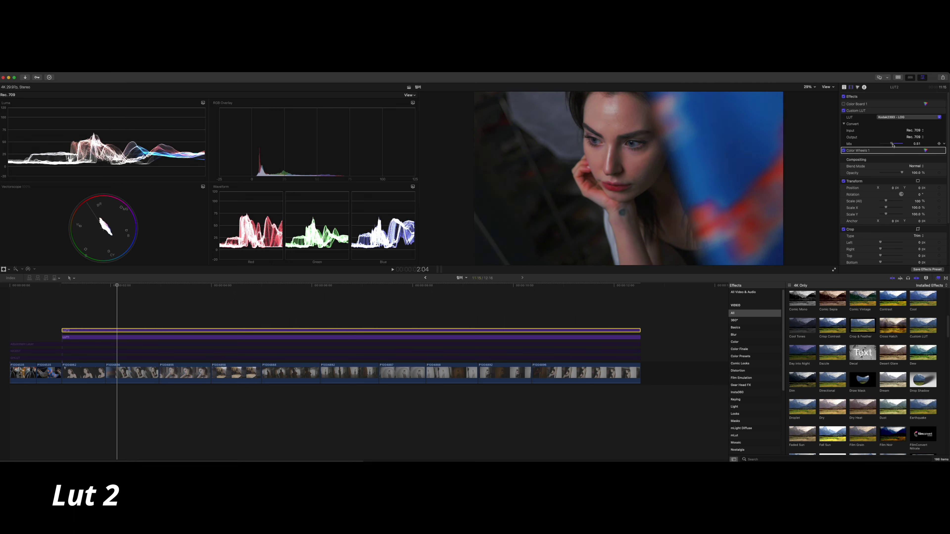
left_click_drag(886, 146, 884, 146)
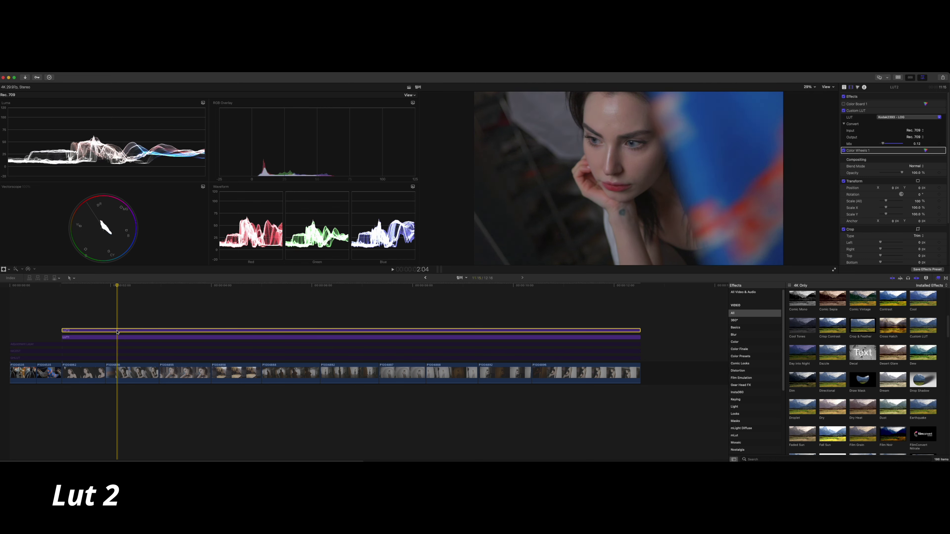
left_click(163, 338)
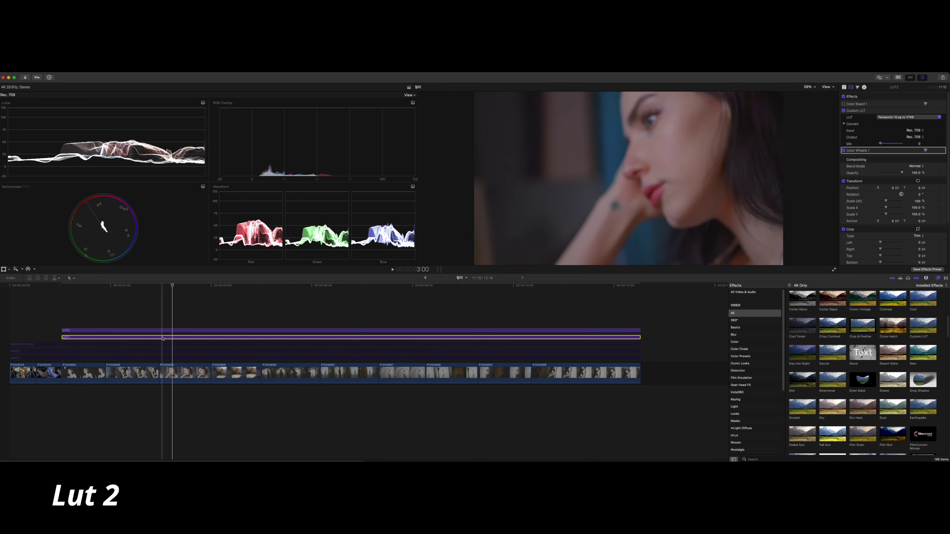
On the woman's face frame, reduce the LUT1 daylight LUT mix to about 0.68.
left_click(125, 338)
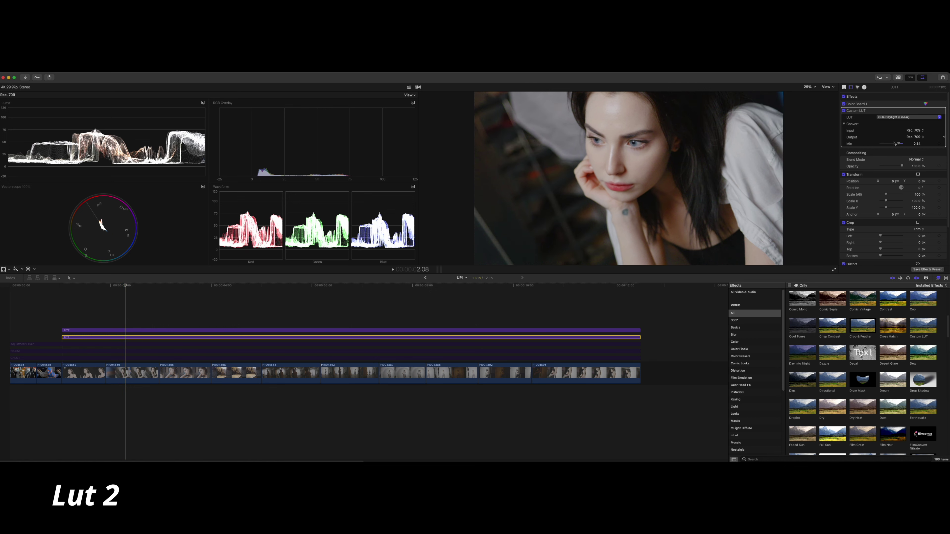
left_click_drag(898, 144, 889, 145)
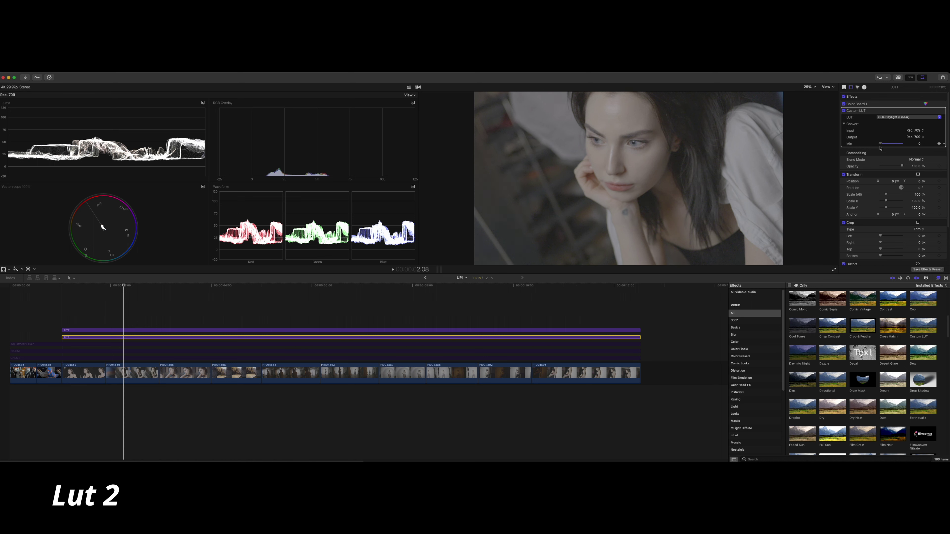
left_click_drag(888, 145, 892, 144)
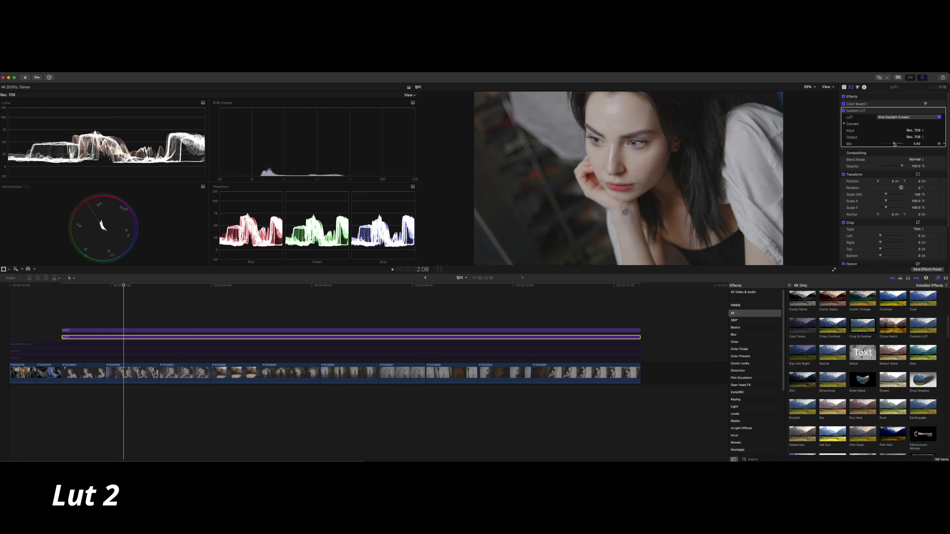
left_click_drag(891, 144, 894, 145)
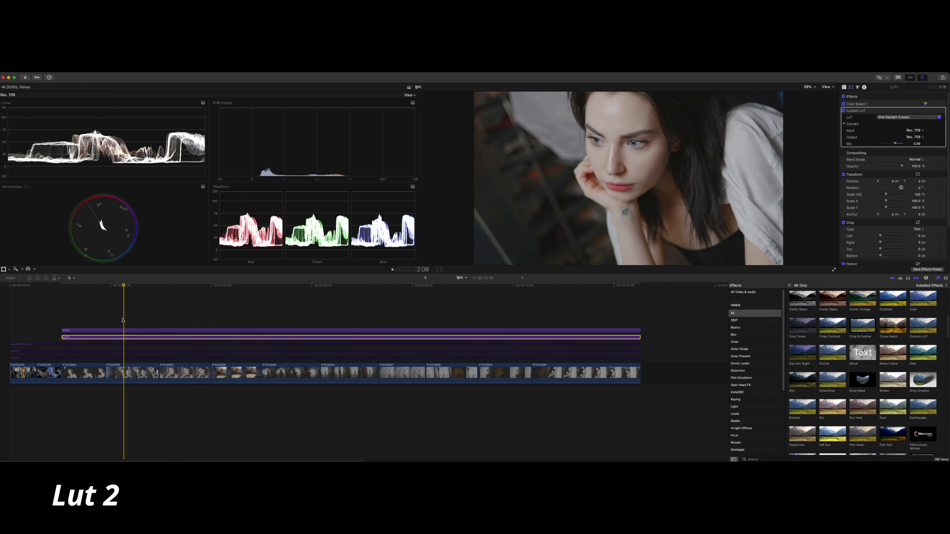
left_click(124, 330)
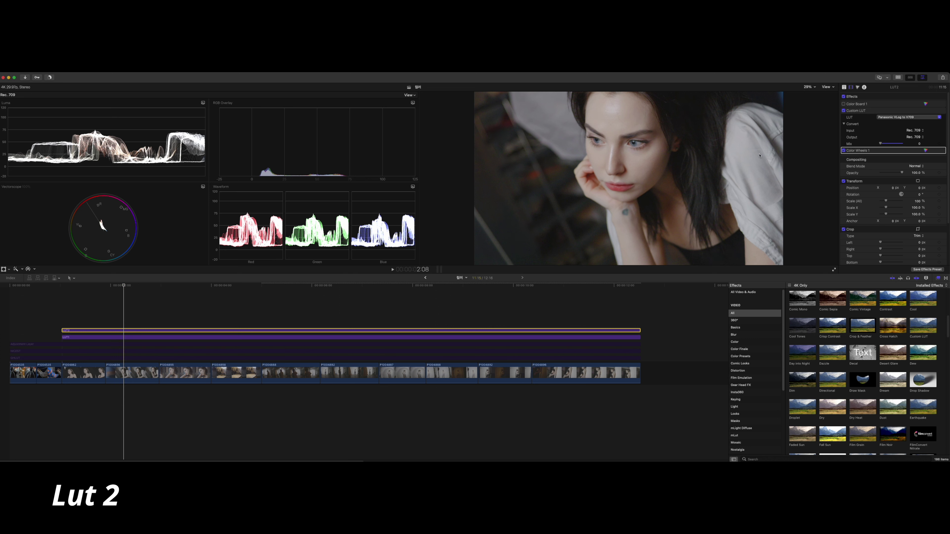
Load LoCon Warm 33 E-E.cube from Lut > 33 Cube LUTs E-E as LUT2's custom LUT.
left_click(914, 119)
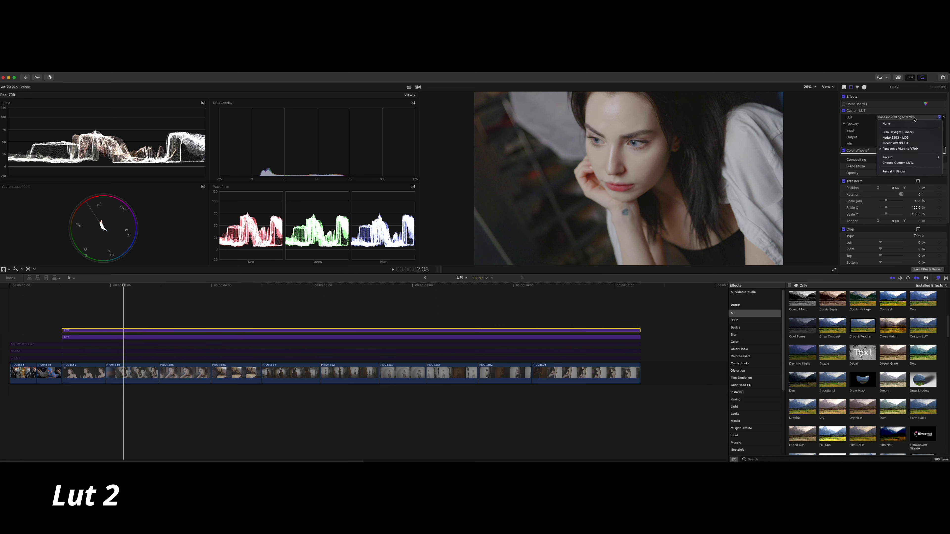
left_click(906, 164)
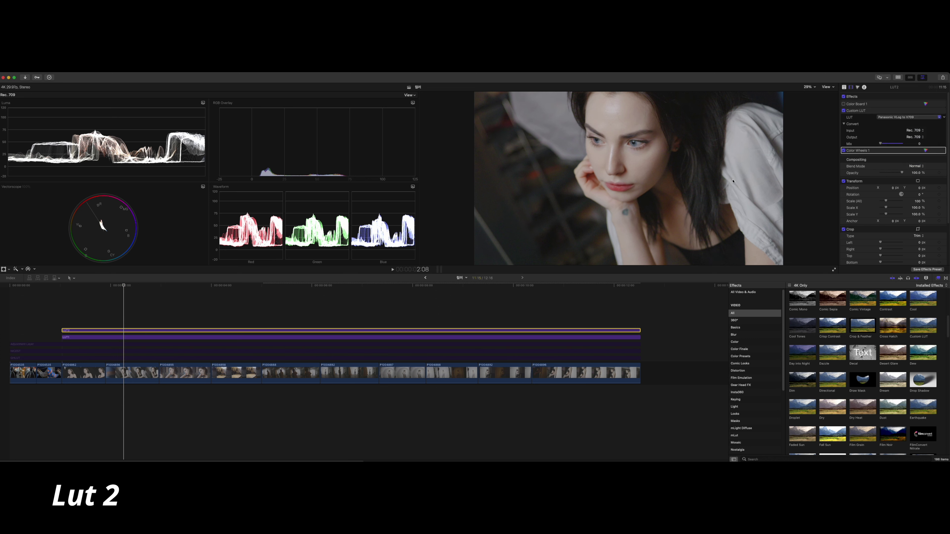
left_click(488, 215)
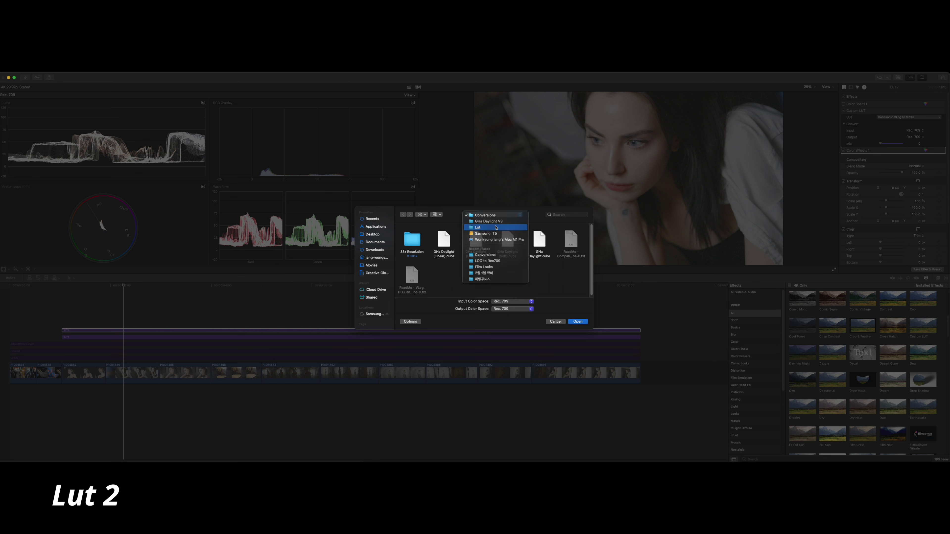
left_click(496, 228)
double_click(411, 242)
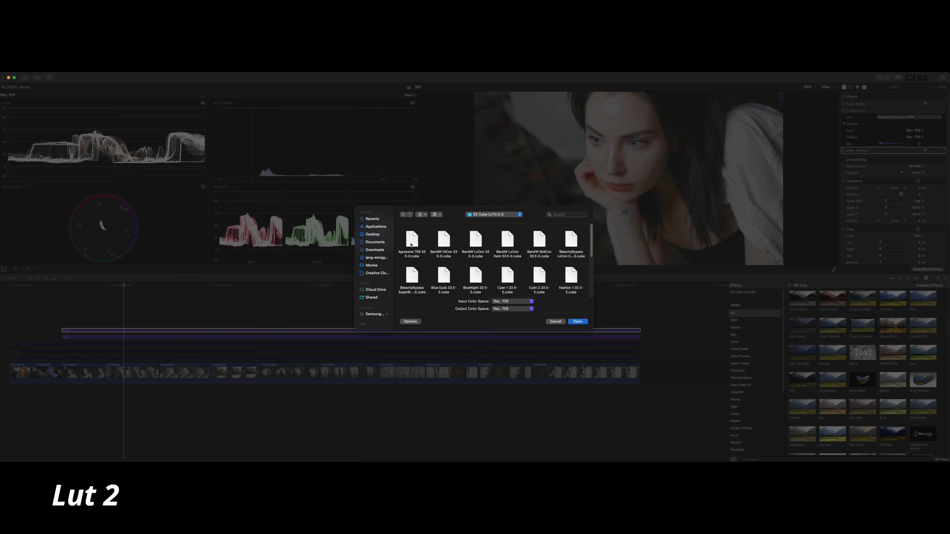
scroll(431, 266, "down", 10)
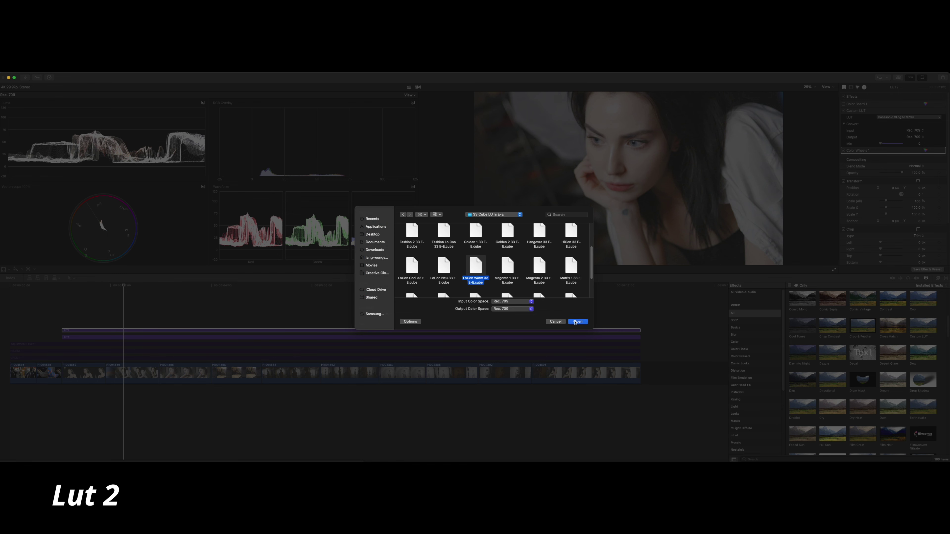
left_click(575, 322)
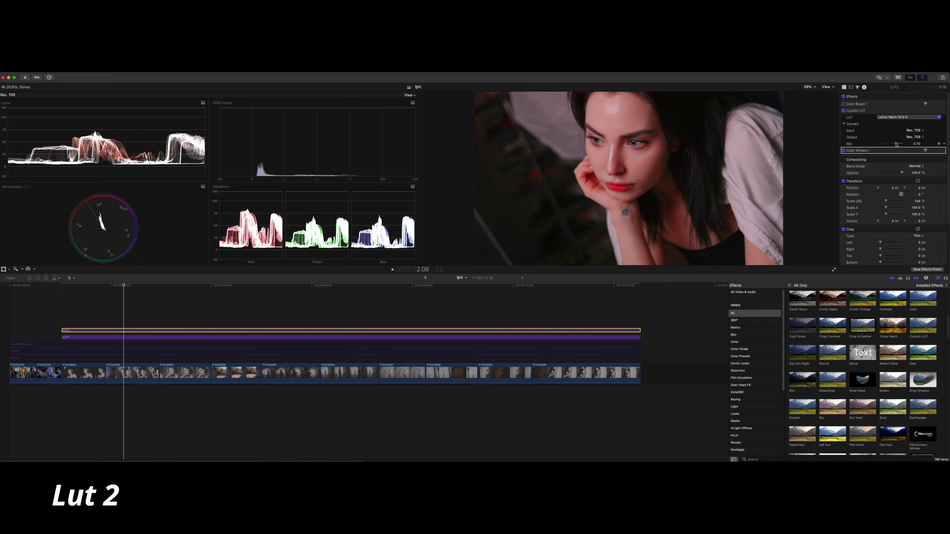
Drop LUT2's LoCon Warm mix to about 0.19 and toggle the clip off to compare.
left_click_drag(895, 144, 884, 146)
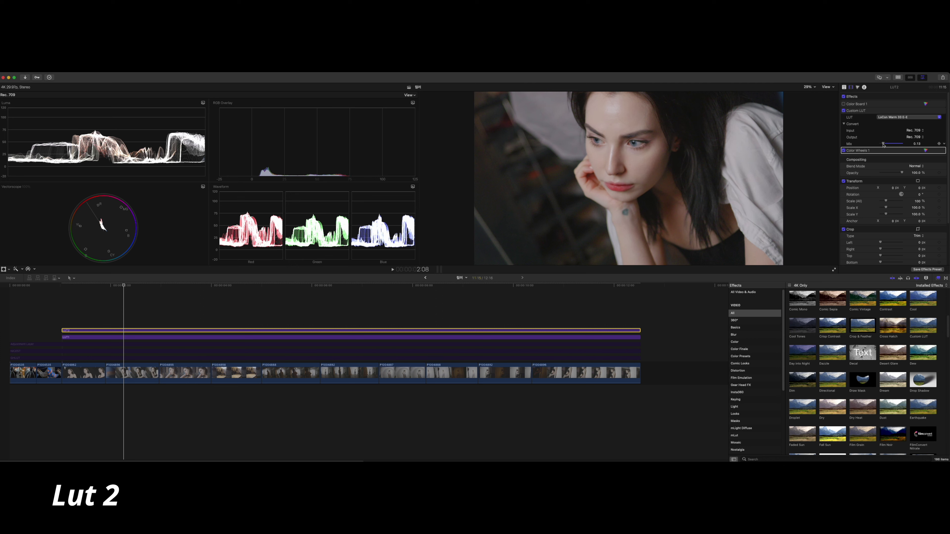
key("v")
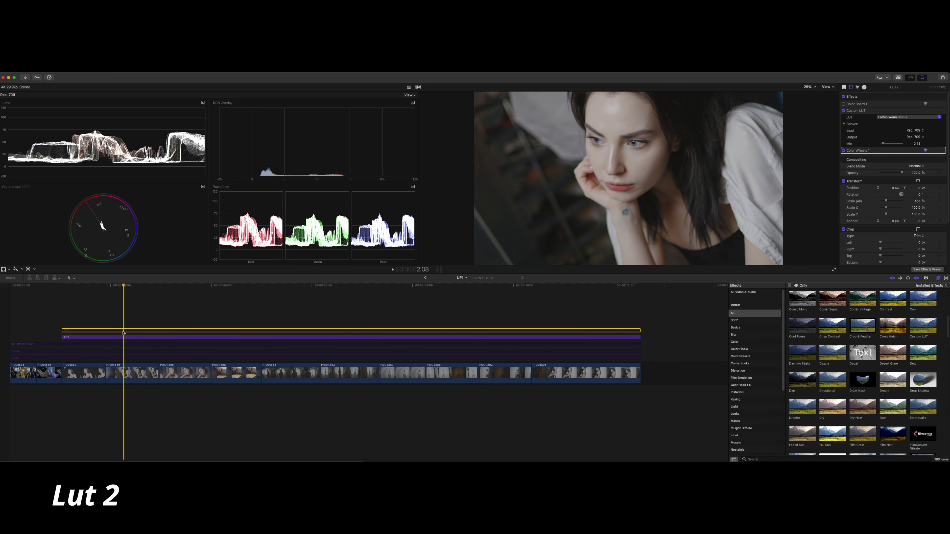
left_click(124, 338)
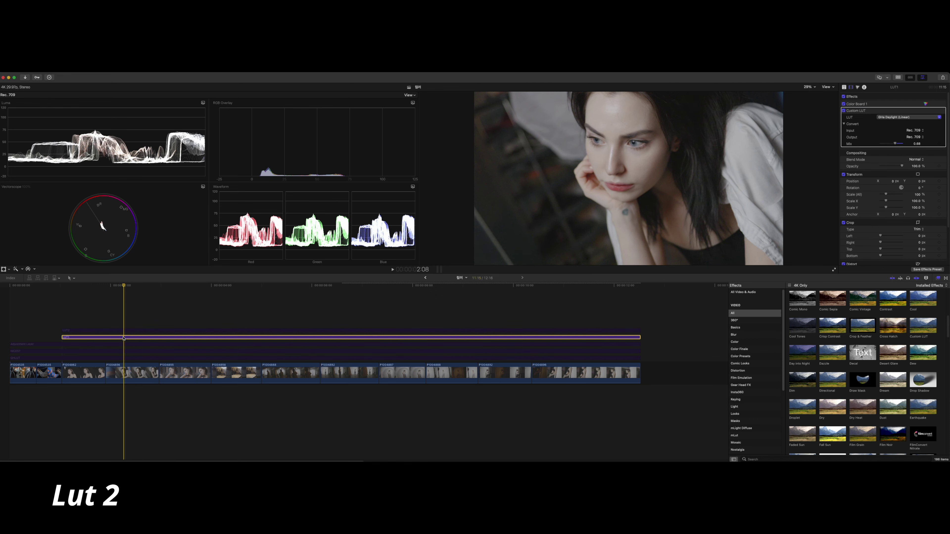
left_click(123, 330)
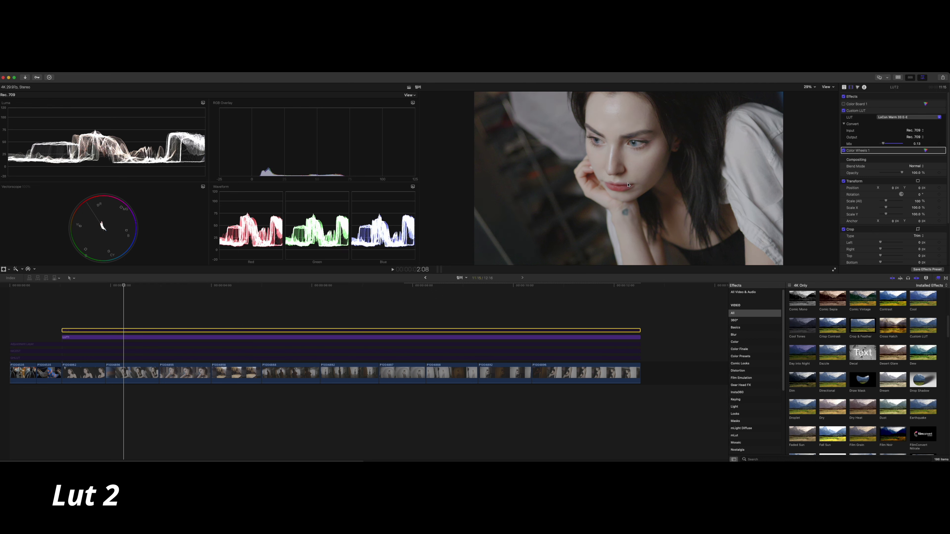
Test LUT1 at full mix strength, then undo back to 0.68.
left_click(123, 337)
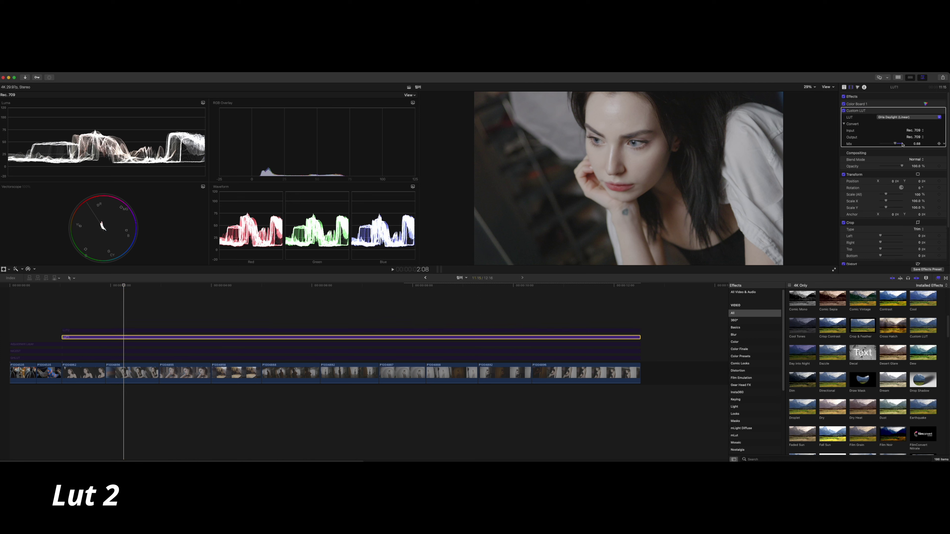
left_click(903, 144)
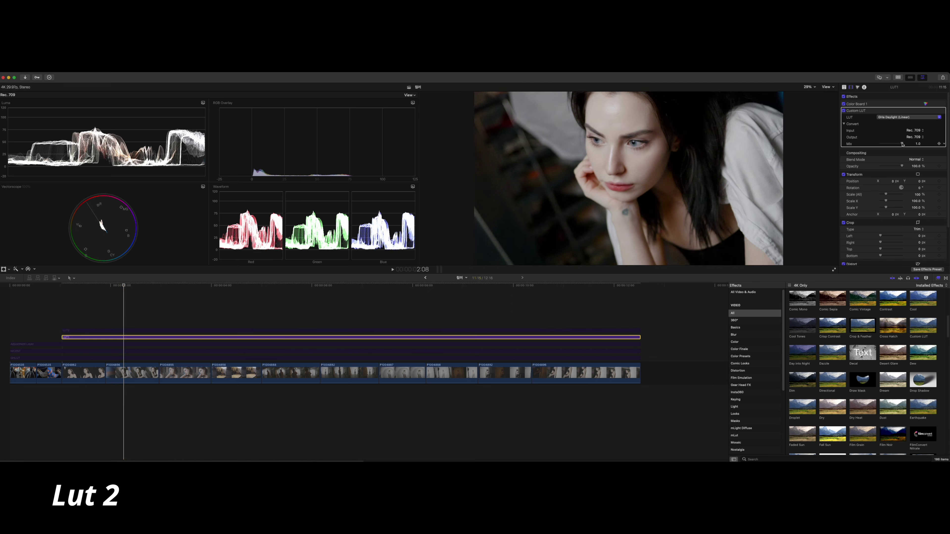
key("super+z")
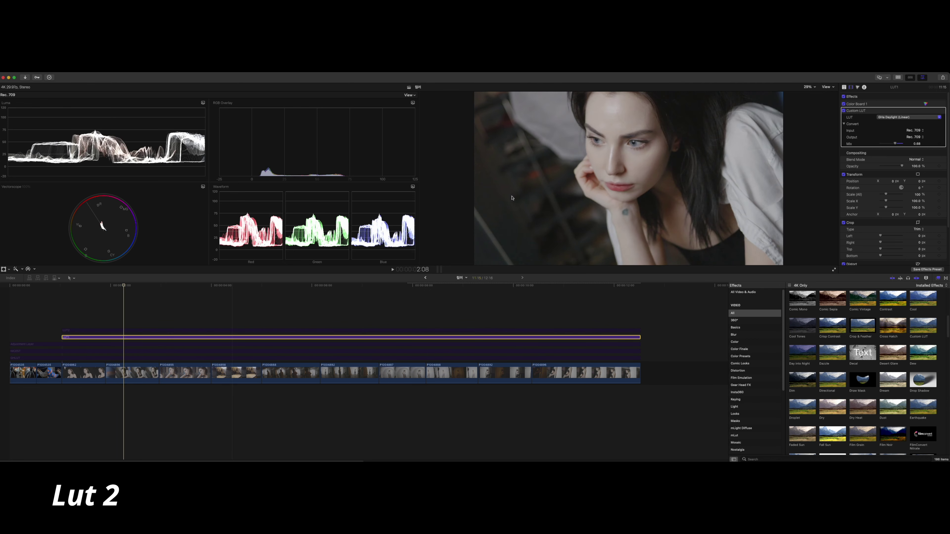
left_click(126, 332)
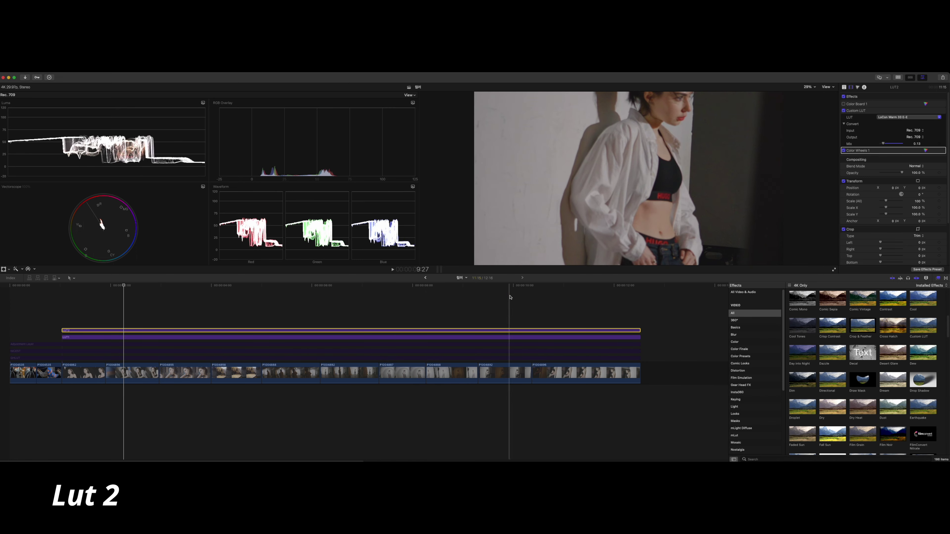
Play back the graded timeline, checking a later section and the close-up face clip.
key("space")
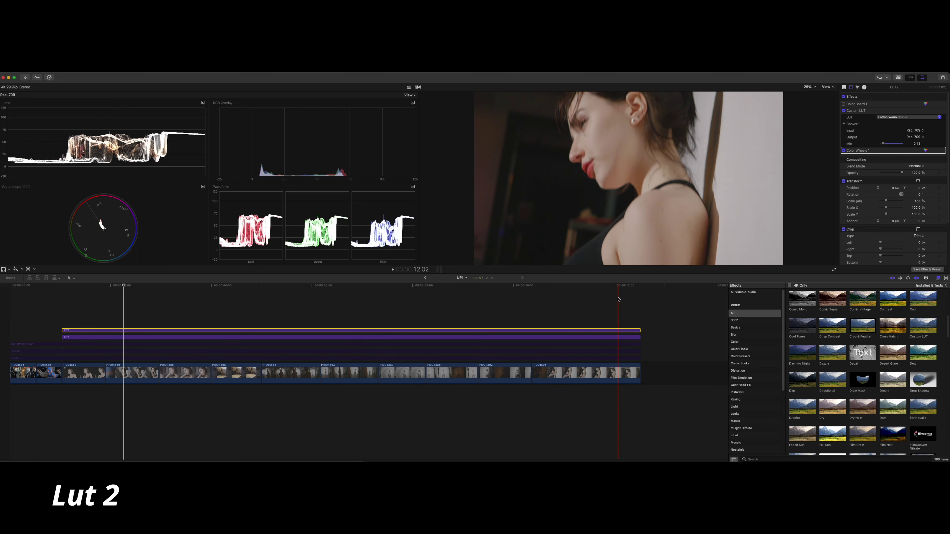
left_click(386, 310)
left_click(82, 332)
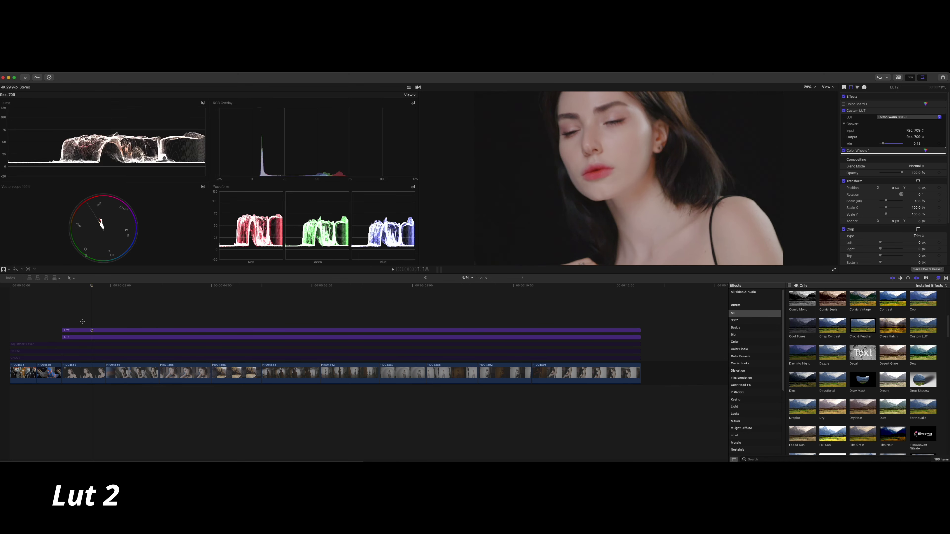
key("space")
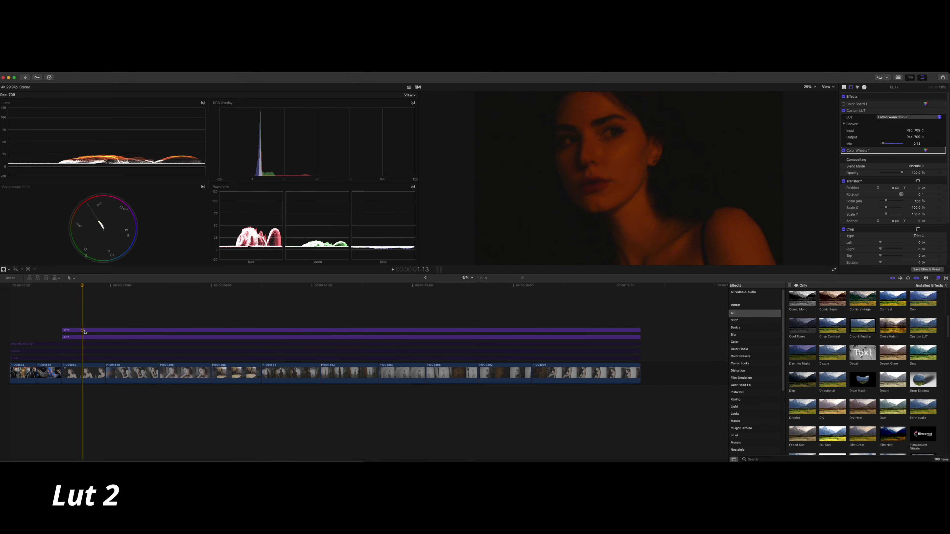
Duplicate LUT2 onto a lane above, rename it 'Color wheel', and disable its Custom LUT.
left_click_drag(85, 332, 81, 324)
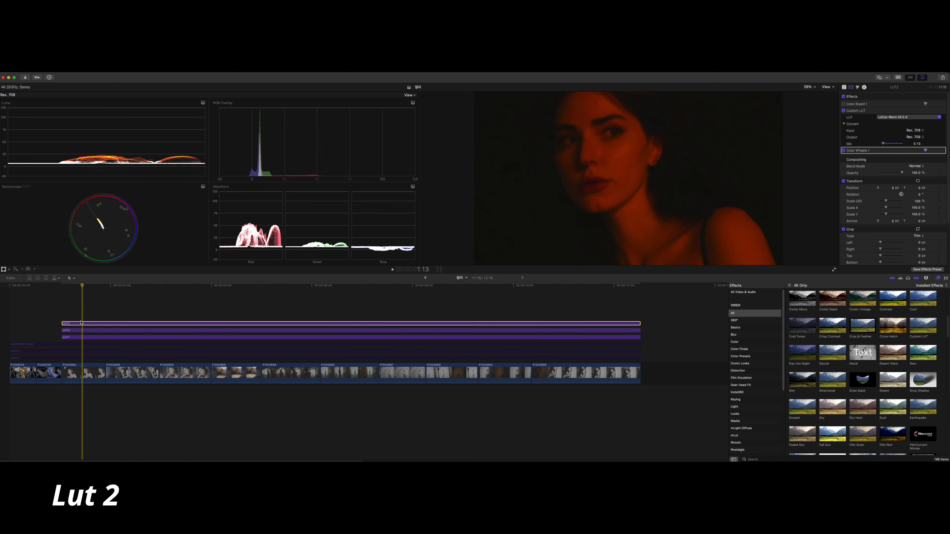
right_click(89, 323)
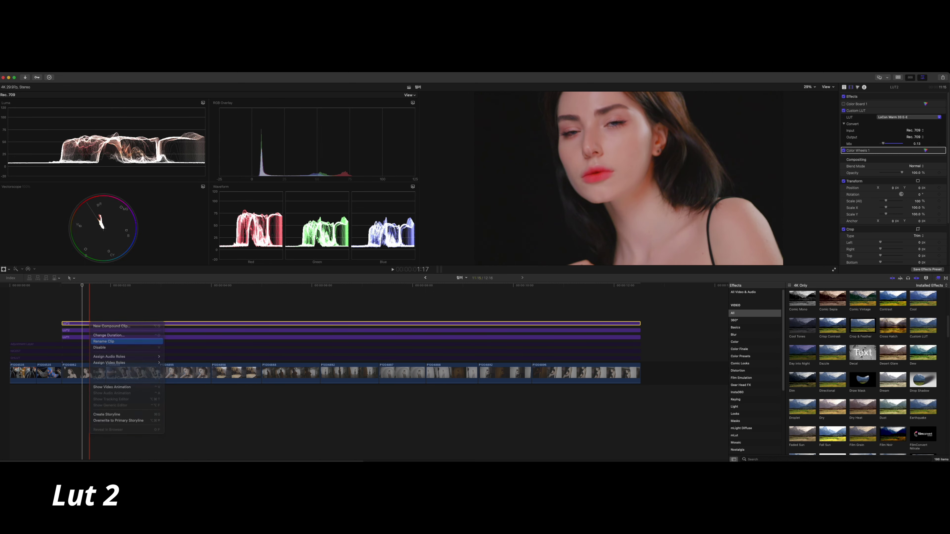
left_click(104, 341)
type("Col")
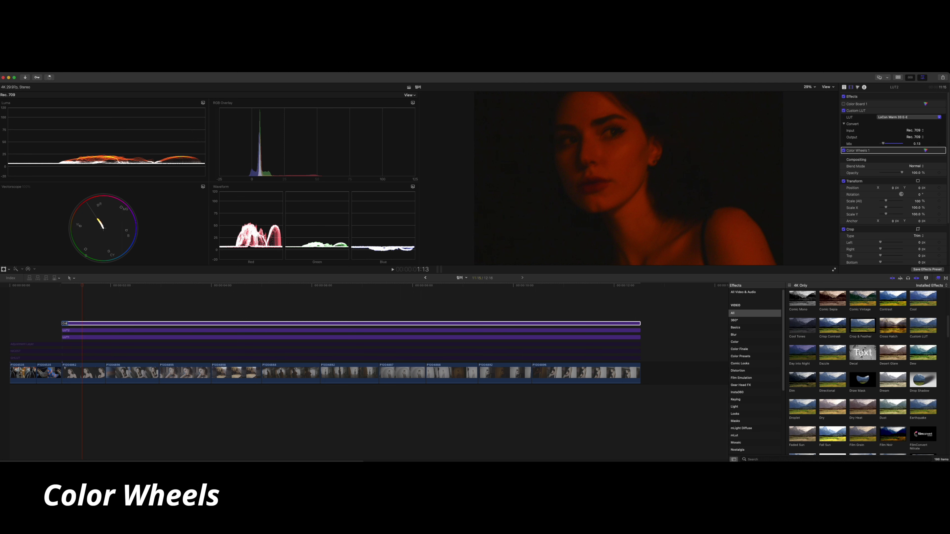
type("or wheel")
key("Return")
left_click(843, 111)
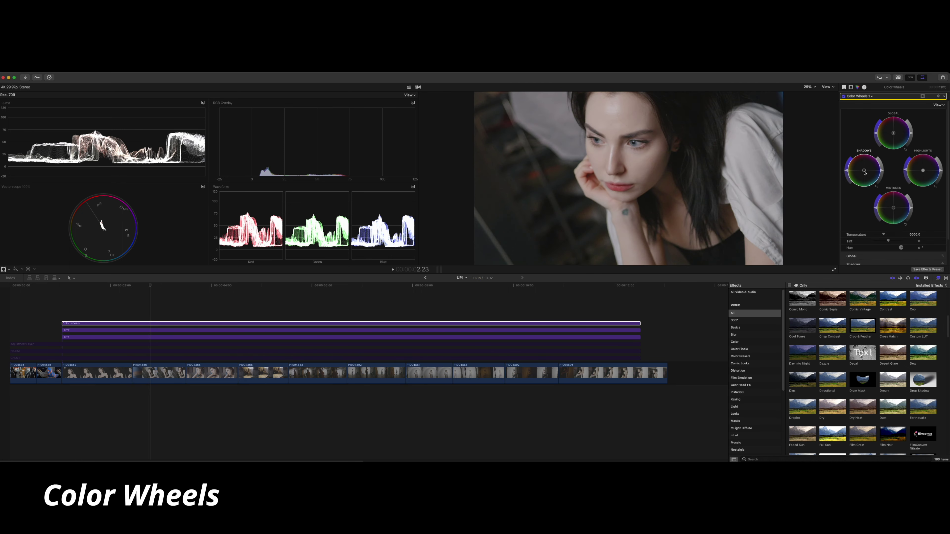
Push the Color wheels shadows toward blue and play back from near the start.
mouse_move(864, 171)
left_mouse_down()
mouse_move(876, 160)
mouse_move(845, 177)
left_mouse_up()
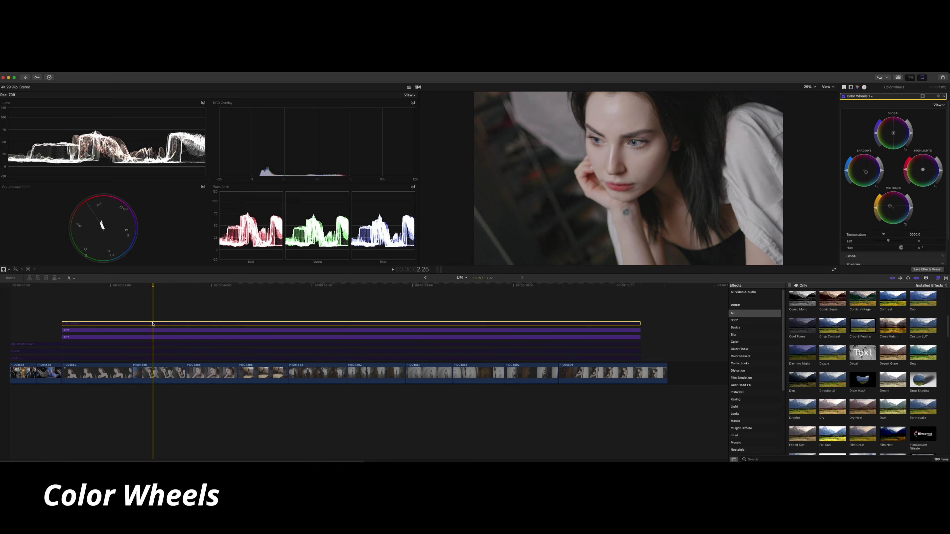
left_click(80, 314)
key("space")
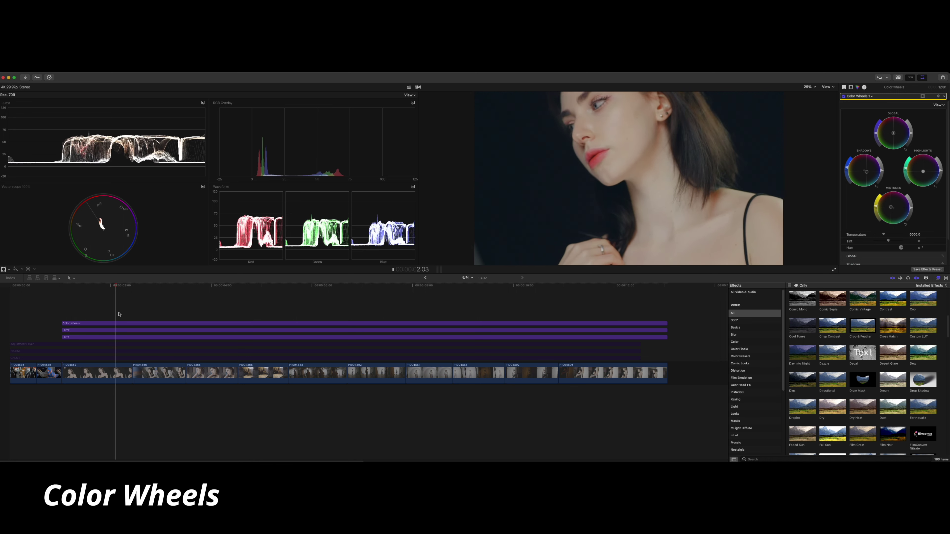
key("space")
Toggle the Color wheels adjustment clip off and review playback without the wheel grade.
left_click(122, 323)
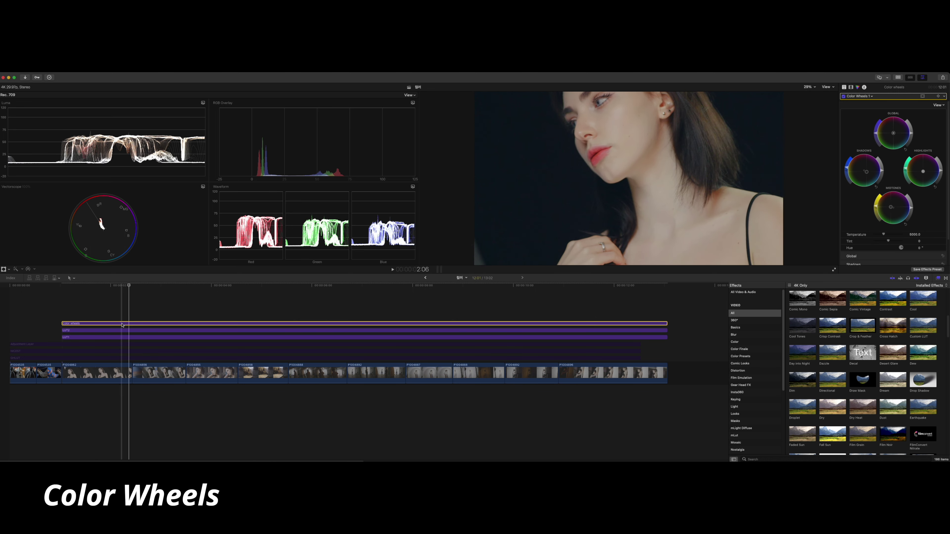
key("v")
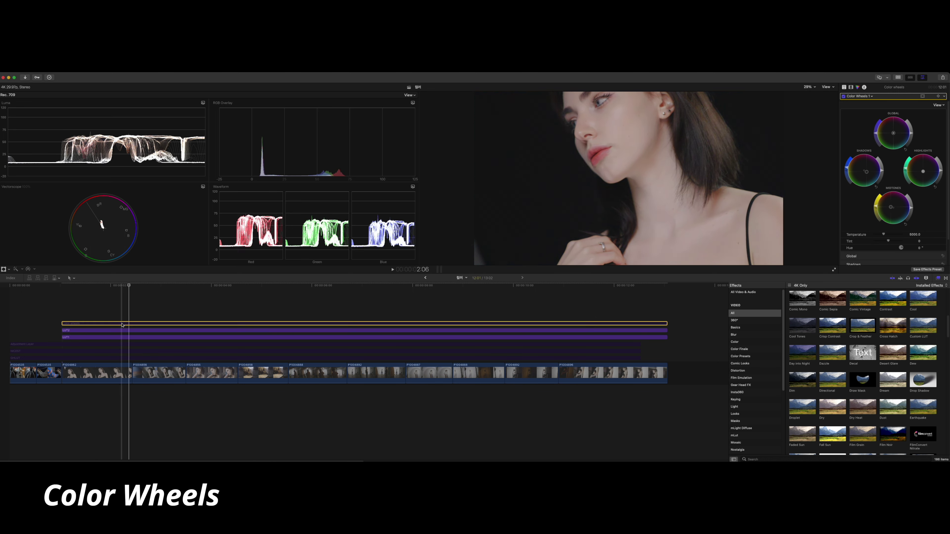
key("v")
key("v")
key("v")
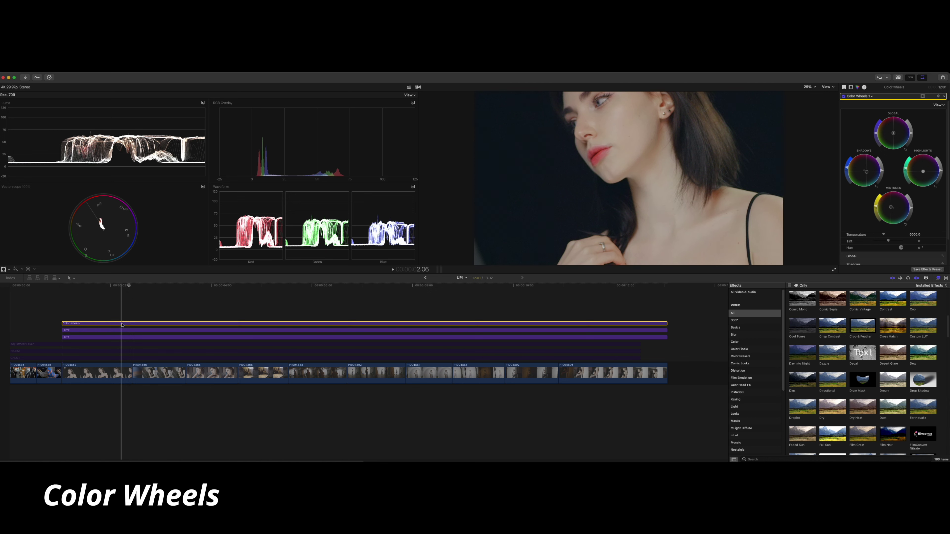
key("v")
key("v")
key("v")
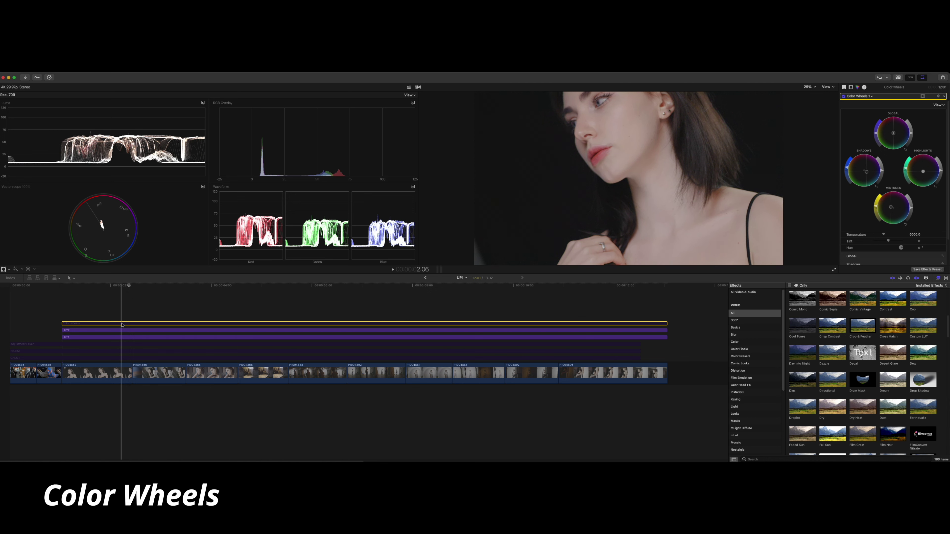
left_click(93, 318)
key("space")
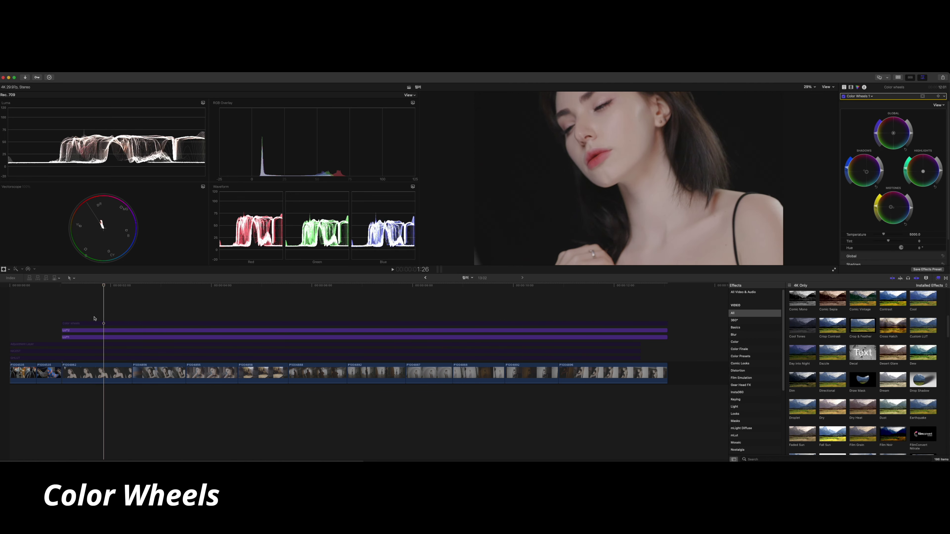
key("space")
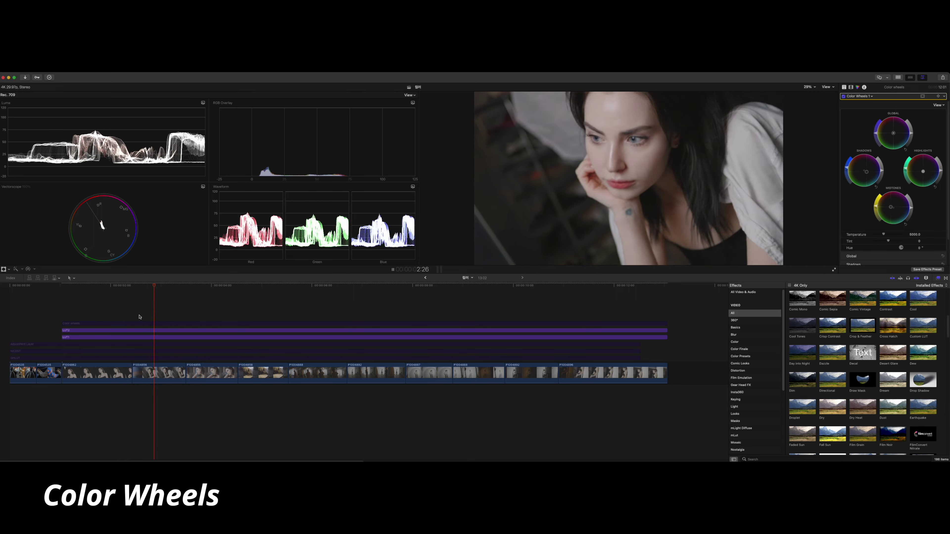
Turn off skimming, replay the close-up shot, and select clip P1004856 for grading.
key("s")
key("space")
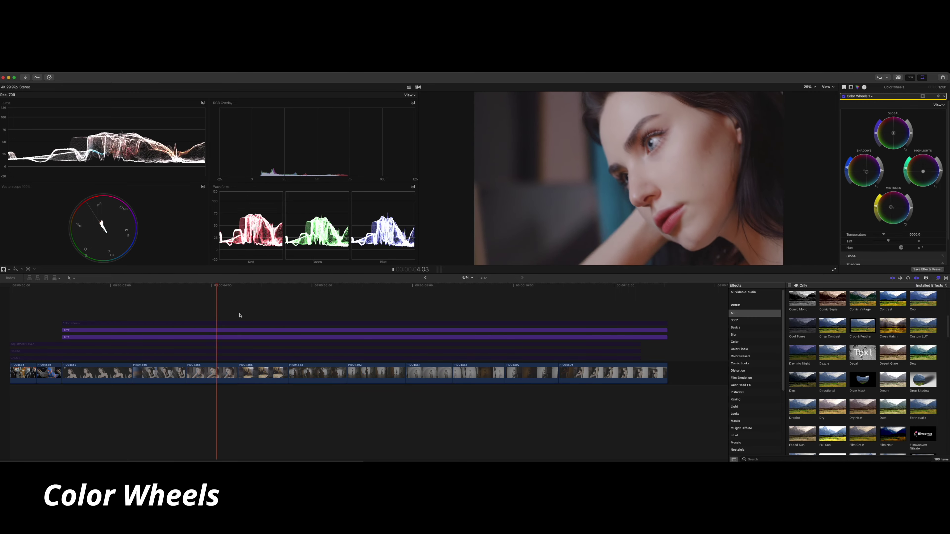
left_click_drag(144, 307, 159, 307)
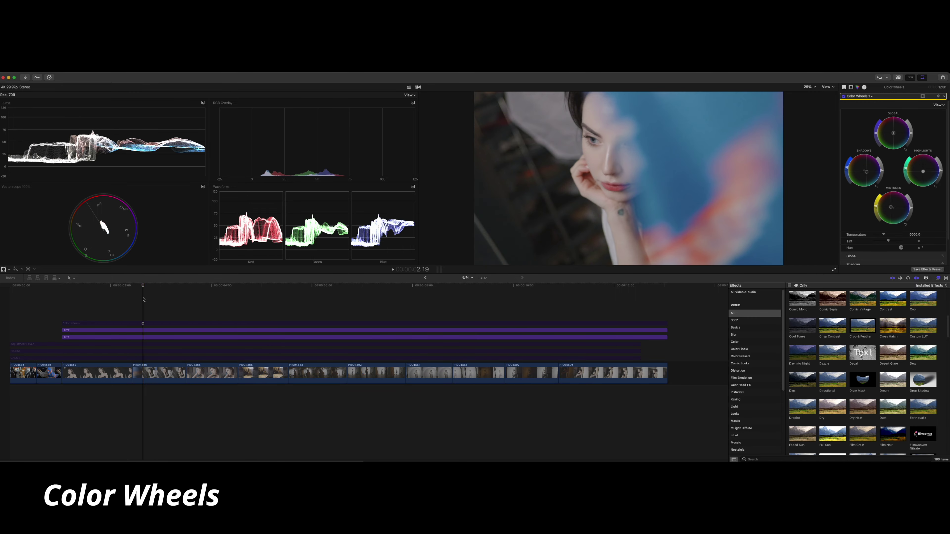
key("space")
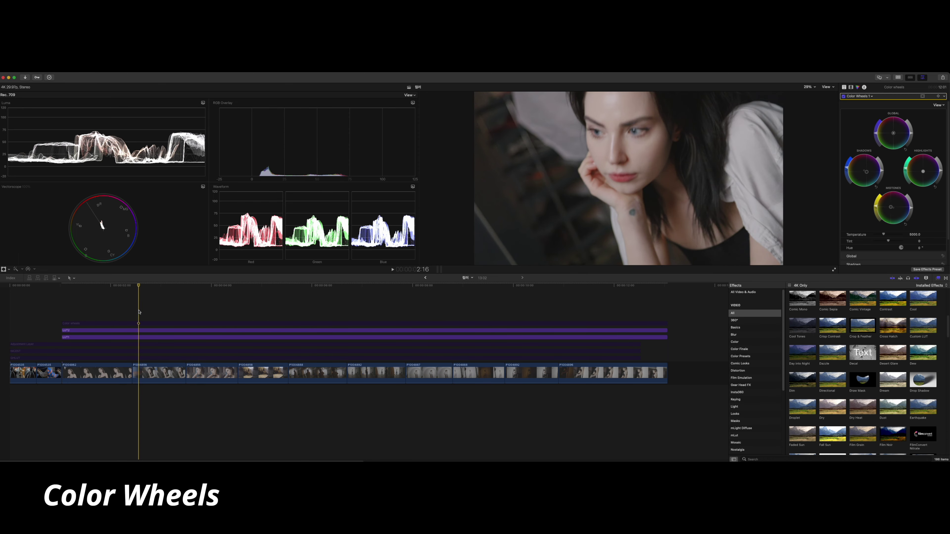
key("space")
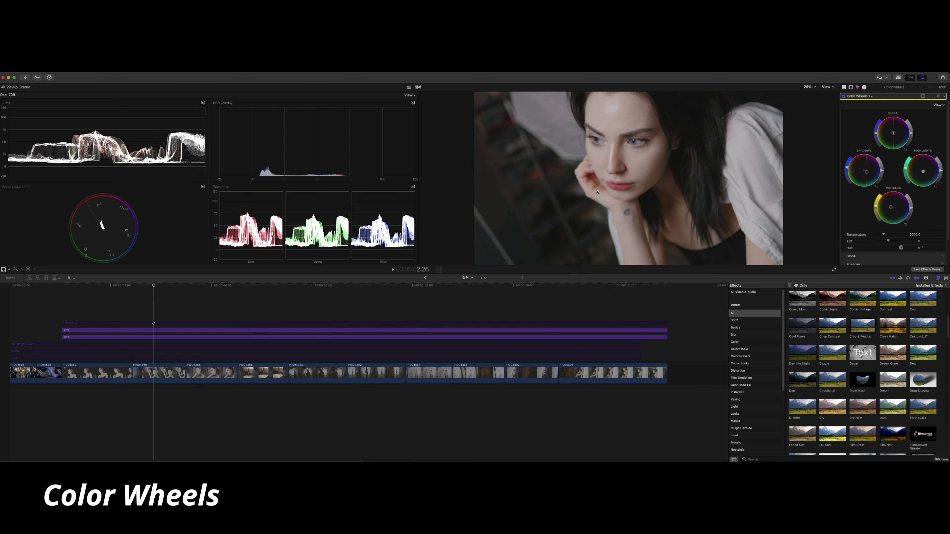
left_click(158, 376)
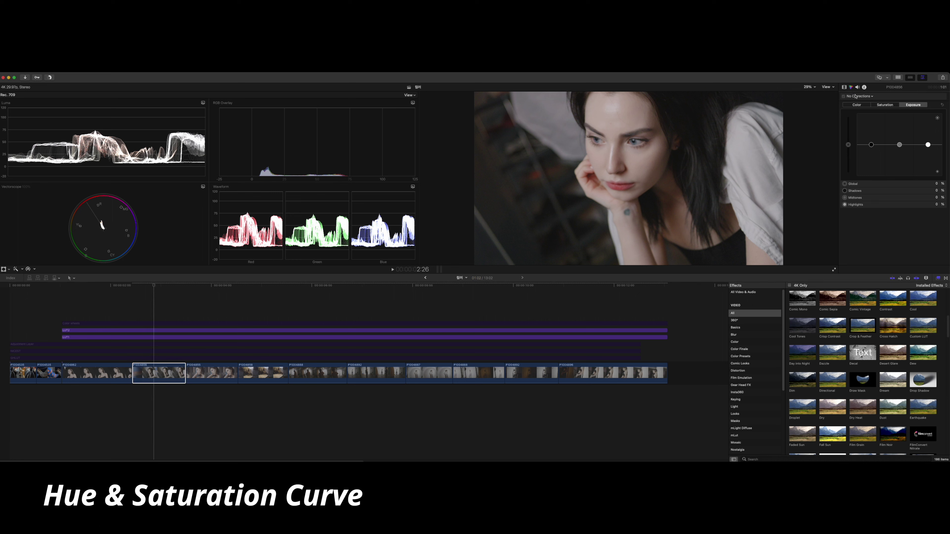
Add a Hue/Saturation Curves correction to clip P1004856.
left_click(855, 96)
left_click(855, 97)
left_click(844, 87)
left_click(851, 87)
left_click(856, 97)
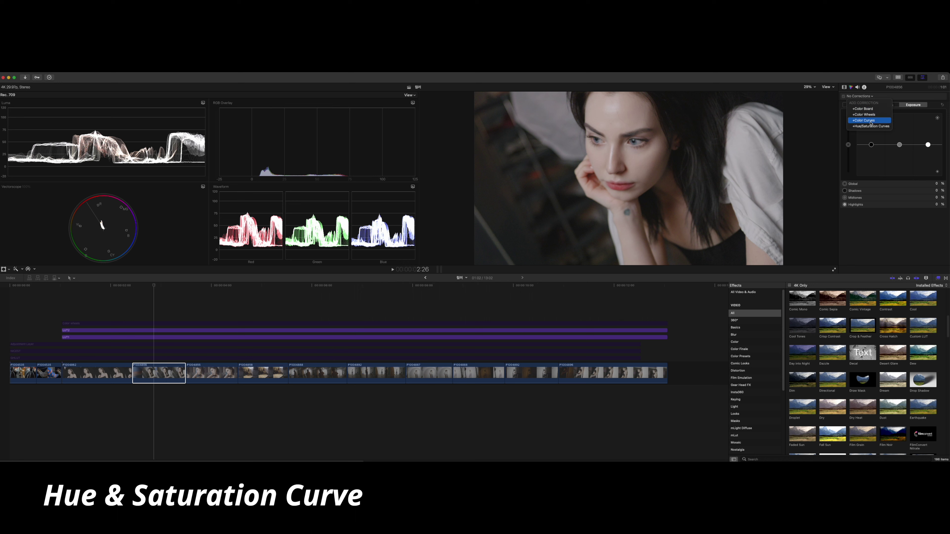
left_click(870, 127)
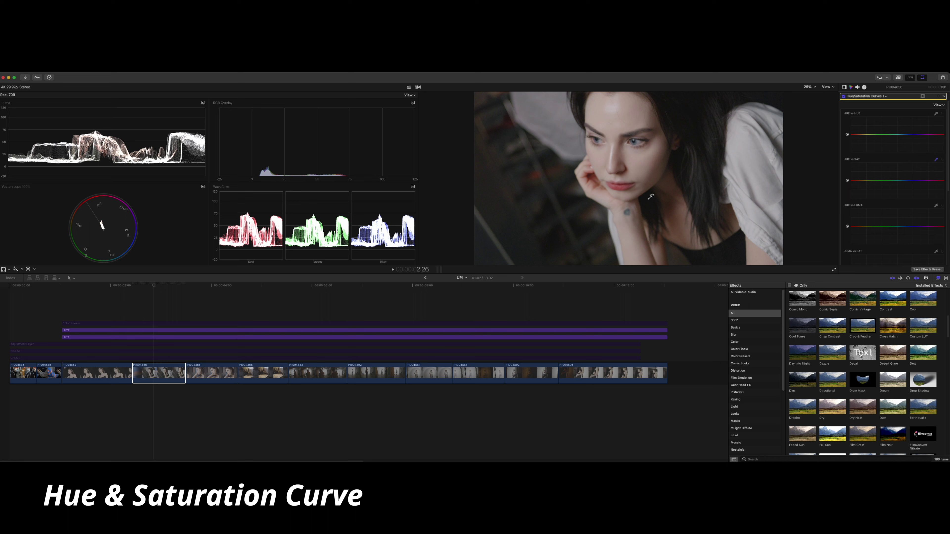
Sample the red lips on the Hue vs Sat curve and lower their saturation, then raise it slightly.
left_click(619, 184)
left_click_drag(854, 181, 853, 176)
mouse_move(854, 176)
left_mouse_down()
mouse_move(852, 205)
mouse_move(856, 162)
mouse_move(855, 182)
left_mouse_up()
left_click_drag(854, 182, 855, 180)
Zoom the viewer to 100% on the eyes and boost the blue eye saturation on Hue vs Sat.
left_click(809, 86)
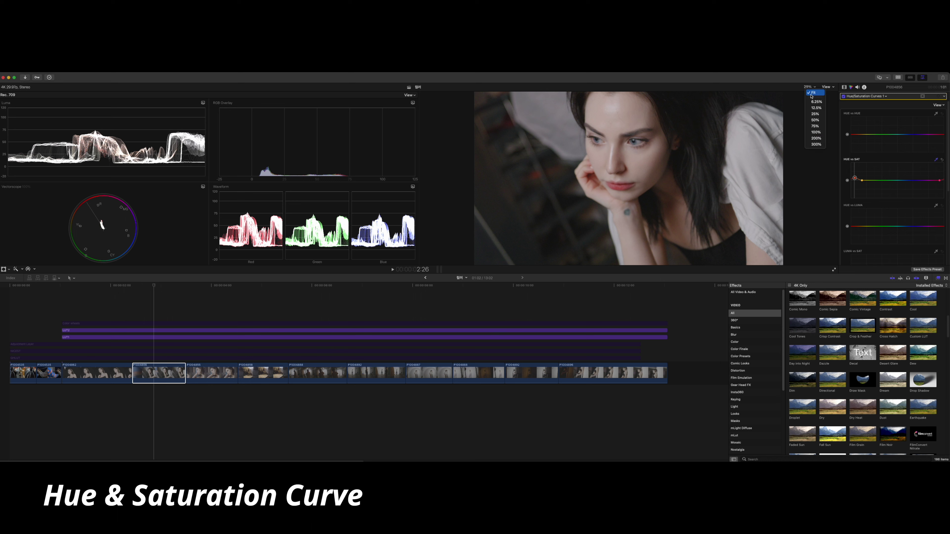
left_click(819, 114)
left_click(807, 87)
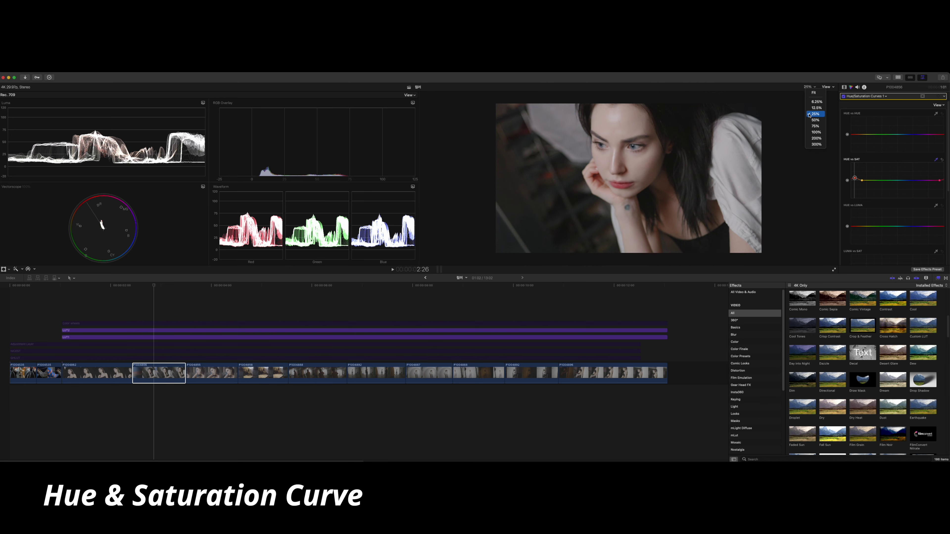
left_click(815, 132)
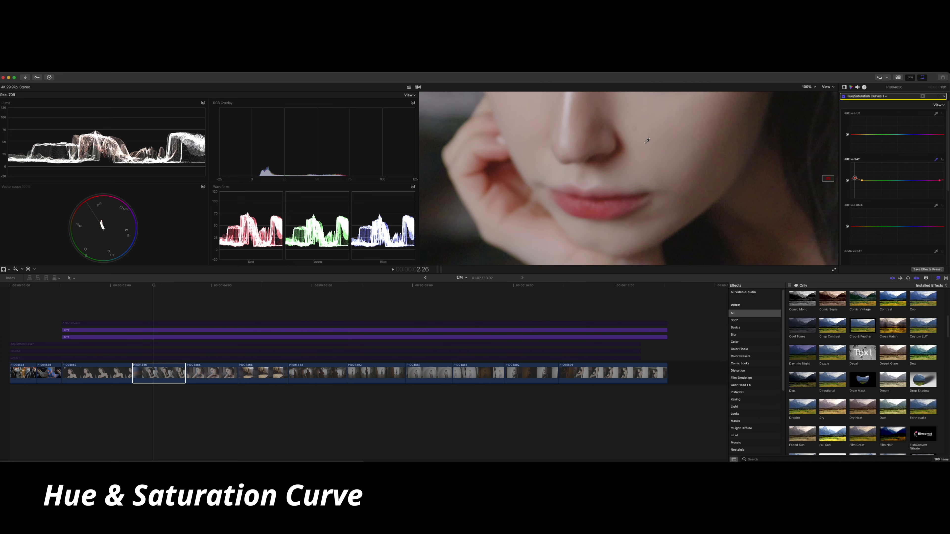
left_click_drag(828, 180, 828, 180)
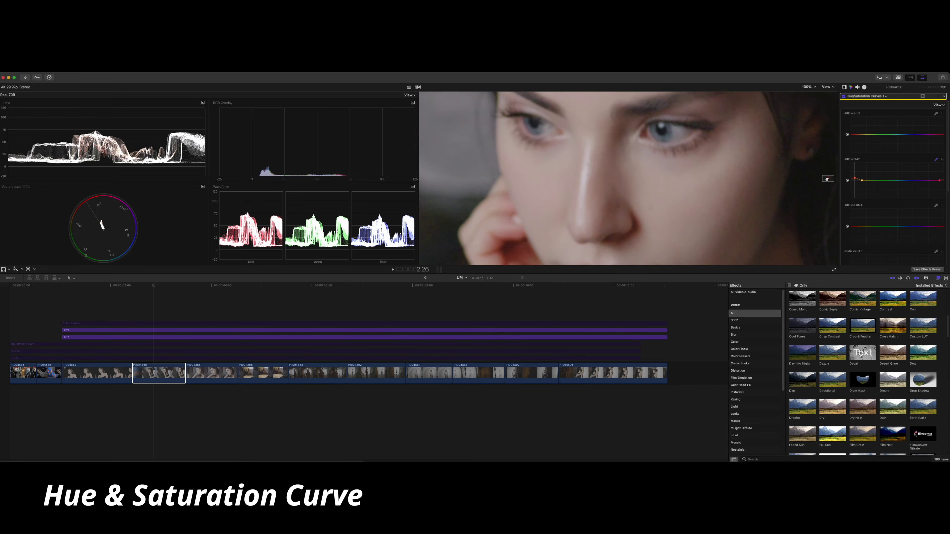
left_click(665, 124)
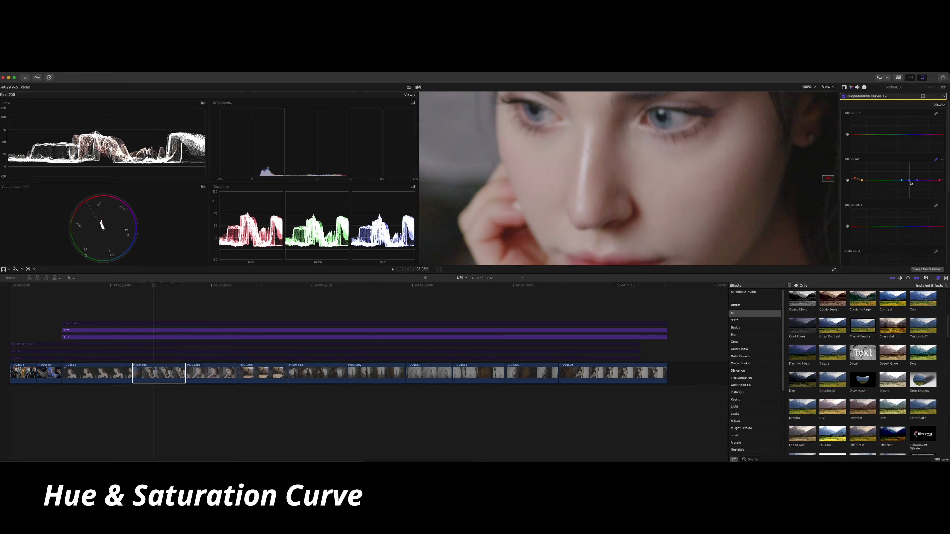
mouse_move(909, 181)
left_mouse_down()
mouse_move(907, 139)
mouse_move(912, 154)
left_mouse_up()
mouse_move(910, 163)
left_mouse_down()
mouse_move(912, 154)
mouse_move(907, 166)
left_mouse_up()
Fit the image back in the viewer and add a Color Curves correction.
key("shift+z")
left_click(873, 96)
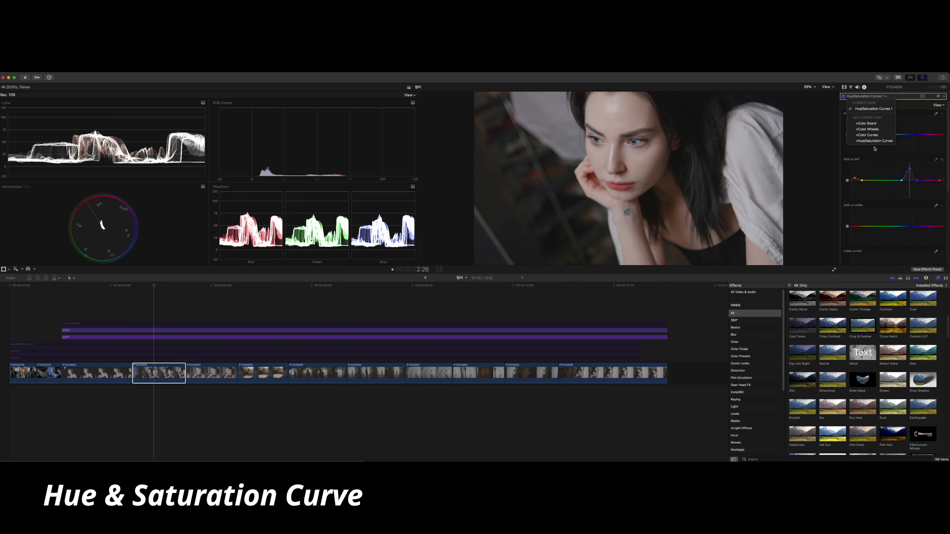
left_click(866, 134)
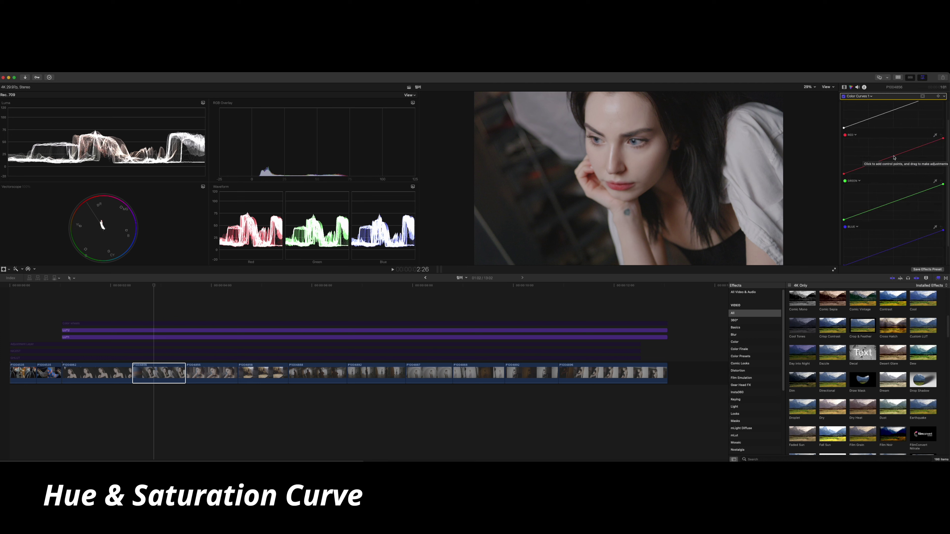
Place a control point on the red curve for a cooler teal cast.
mouse_move(893, 157)
left_mouse_down()
mouse_move(887, 149)
mouse_move(893, 158)
left_mouse_up()
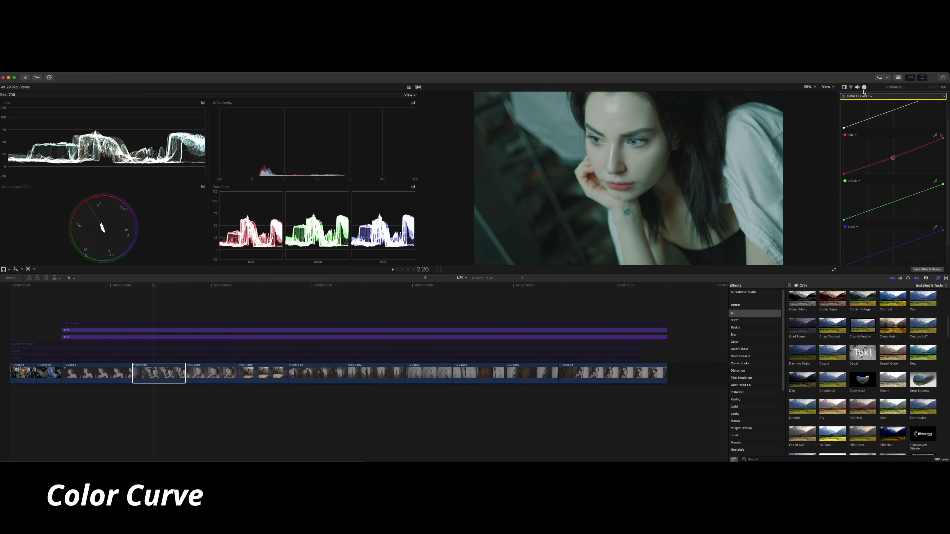
left_click(859, 96)
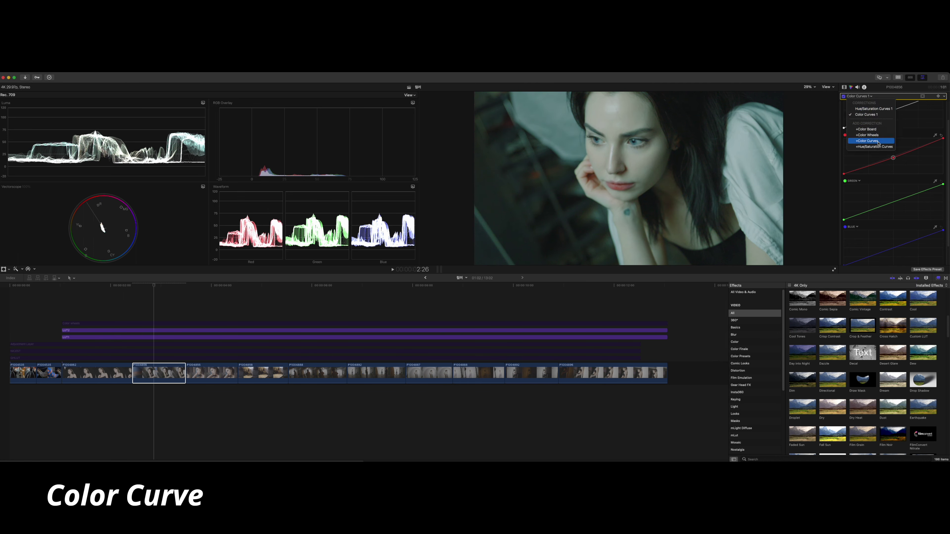
key("Up")
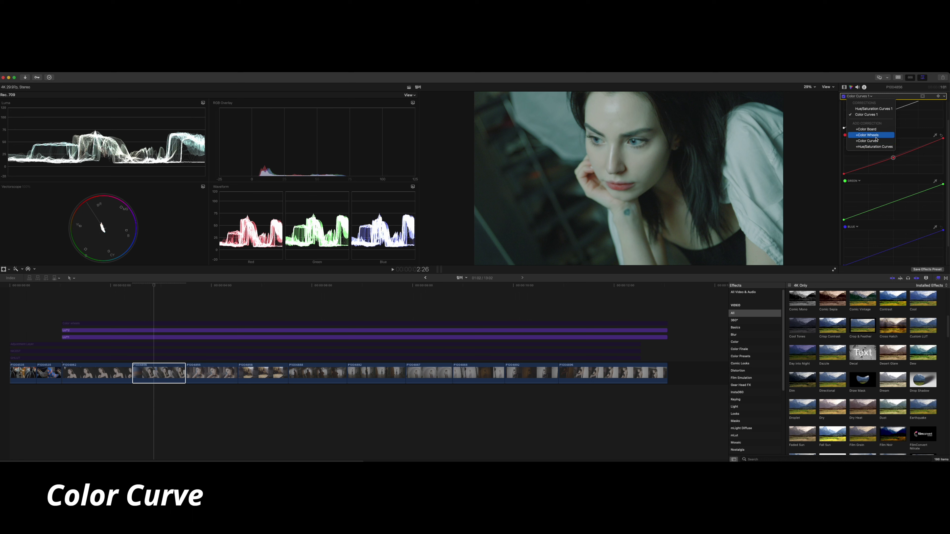
Disable the Color wheels adjustment clip to compare, then reselect clip P1004856.
left_click(146, 327)
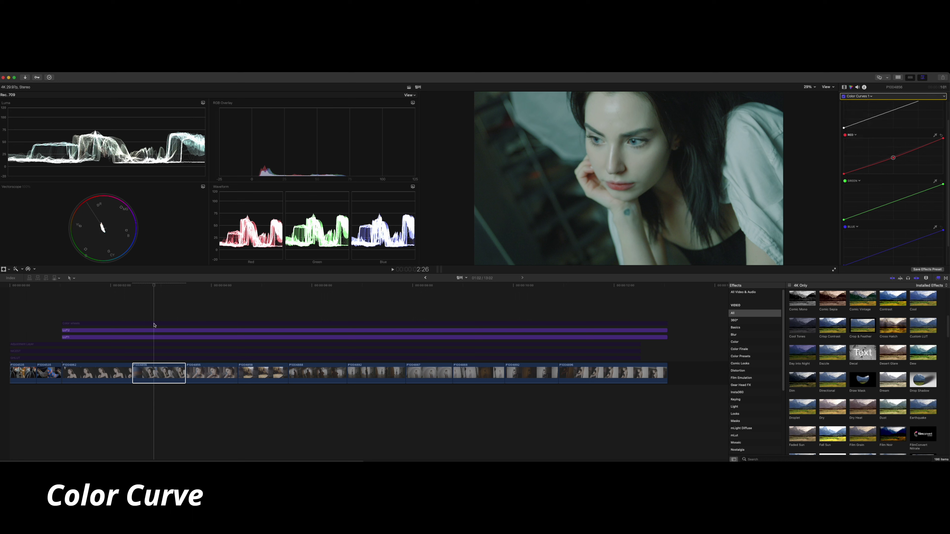
left_click(154, 324)
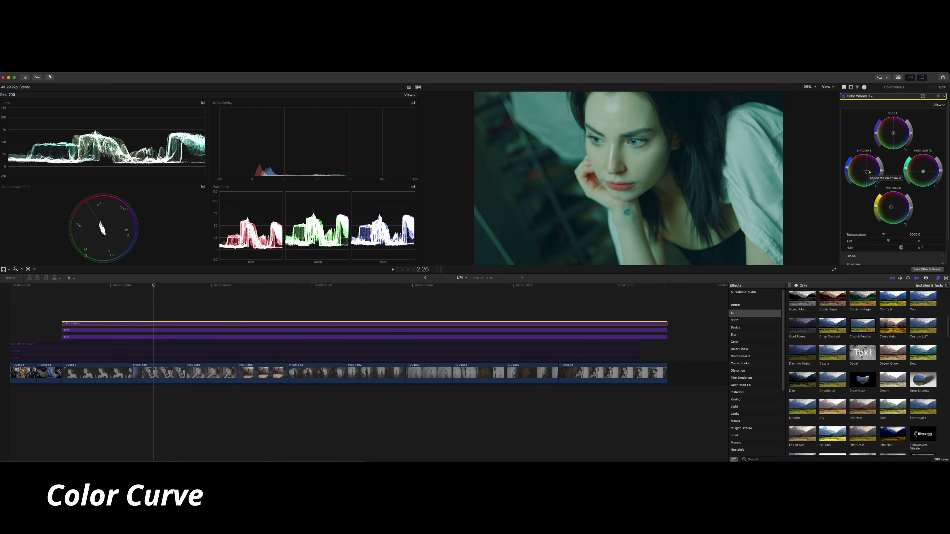
key("v")
left_click(160, 372)
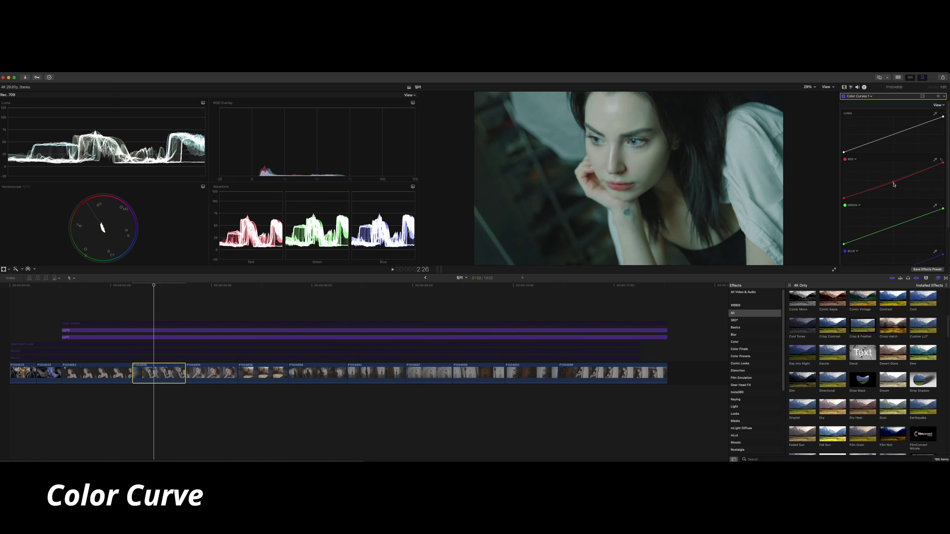
Shape the red curve with an upper and a lower control point to warm the image.
left_click_drag(893, 184, 893, 183)
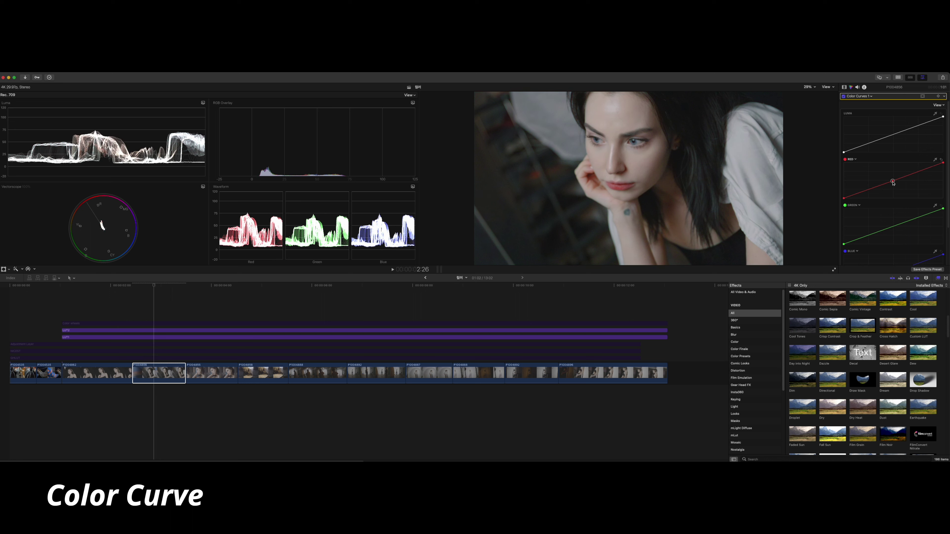
left_click_drag(893, 183, 896, 195)
scroll(893, 182, "down", 2)
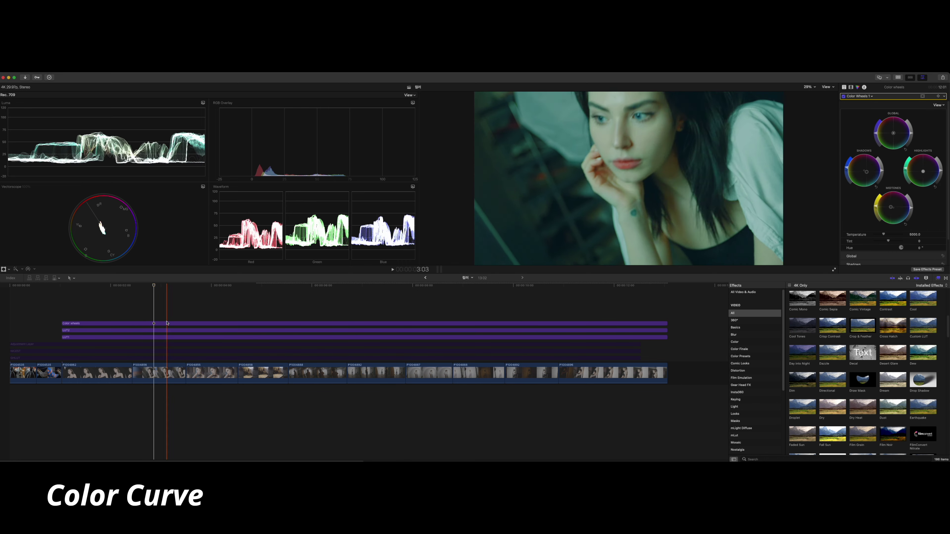
left_click(159, 372)
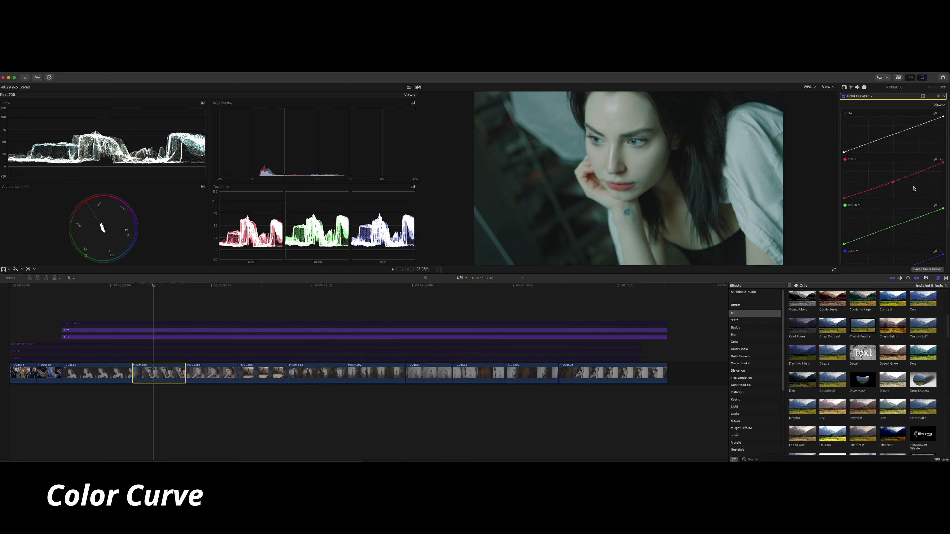
left_click(892, 183)
left_click_drag(893, 183, 894, 182)
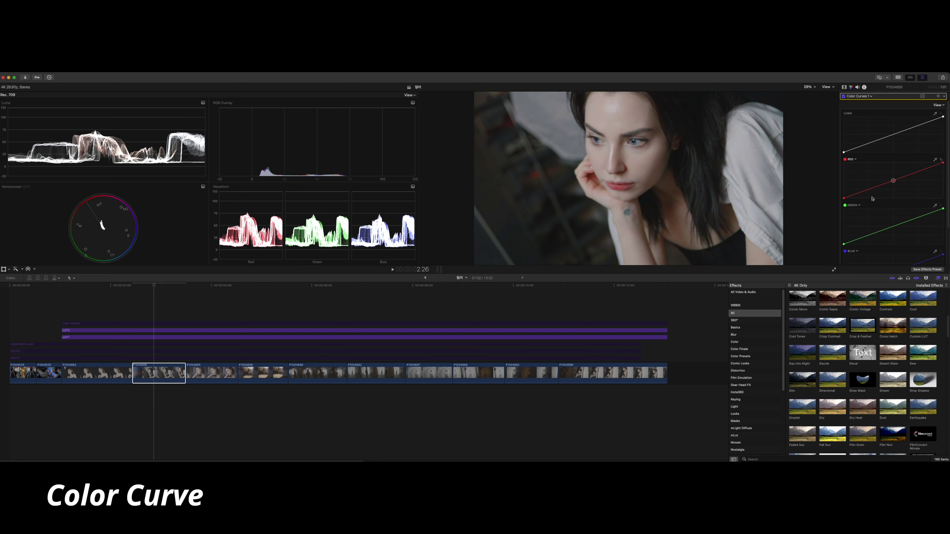
left_click(867, 189)
left_click_drag(868, 190, 869, 192)
left_click_drag(868, 189, 867, 193)
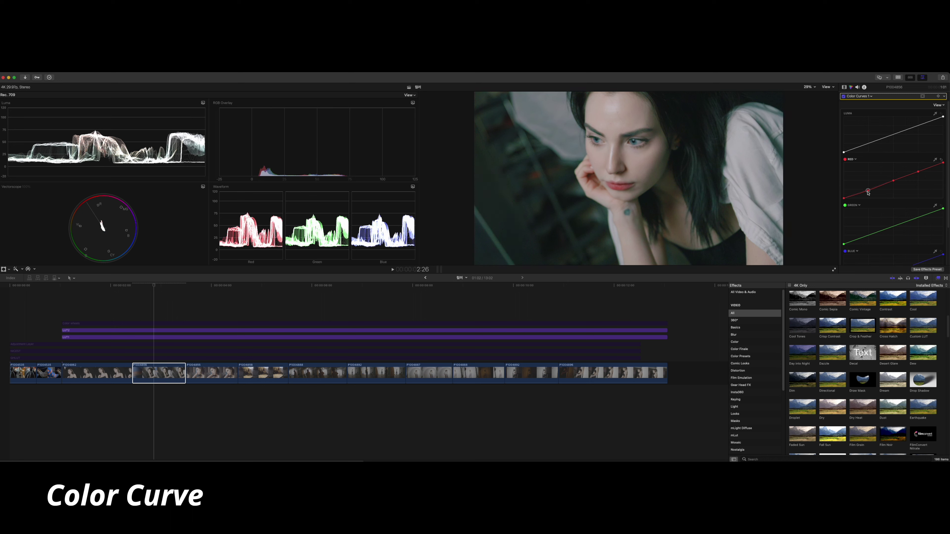
left_click_drag(868, 194, 868, 193)
Add control points on the green curve and bend the red curve's upper part toward pink.
scroll(868, 192, "down", 2)
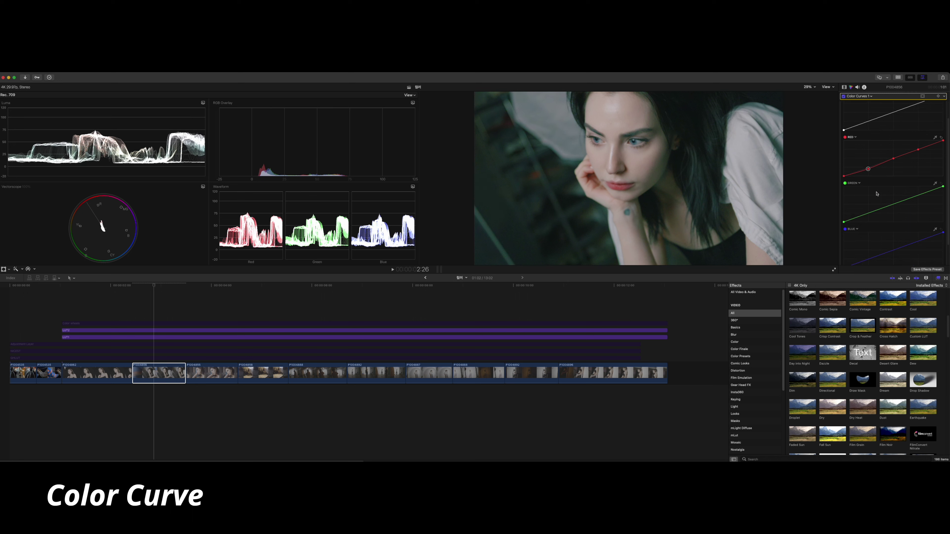
left_click(894, 204)
left_click(919, 194)
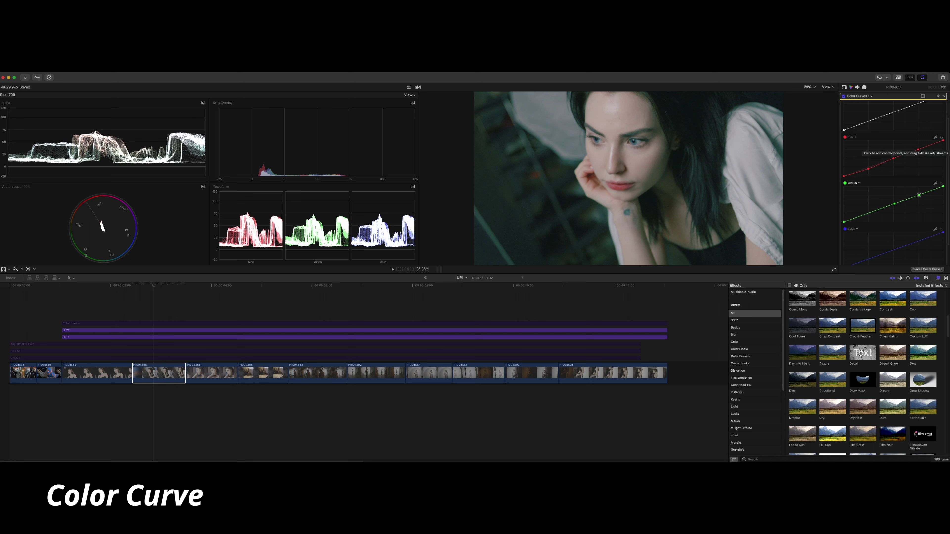
mouse_move(917, 150)
left_mouse_down()
mouse_move(914, 143)
mouse_move(918, 149)
left_mouse_up()
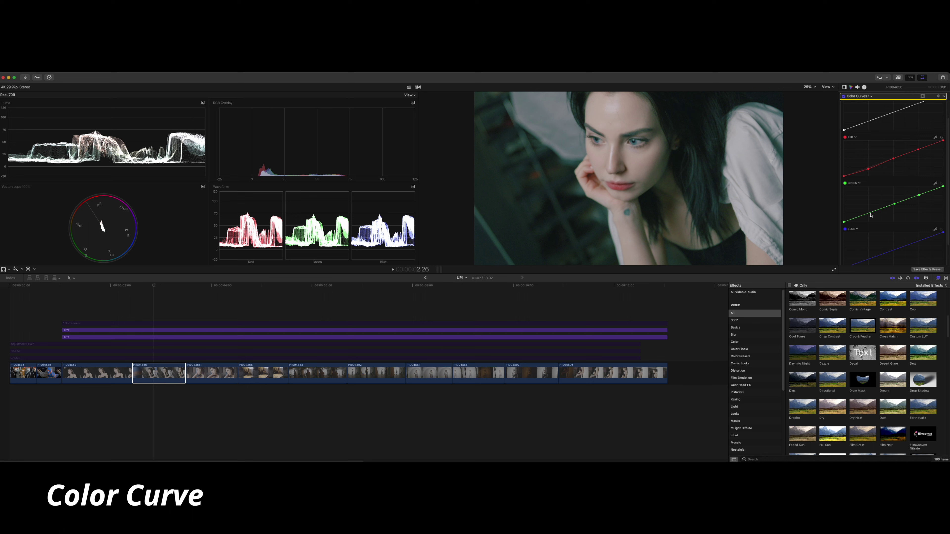
scroll(873, 213, "down", 2)
left_click(868, 191)
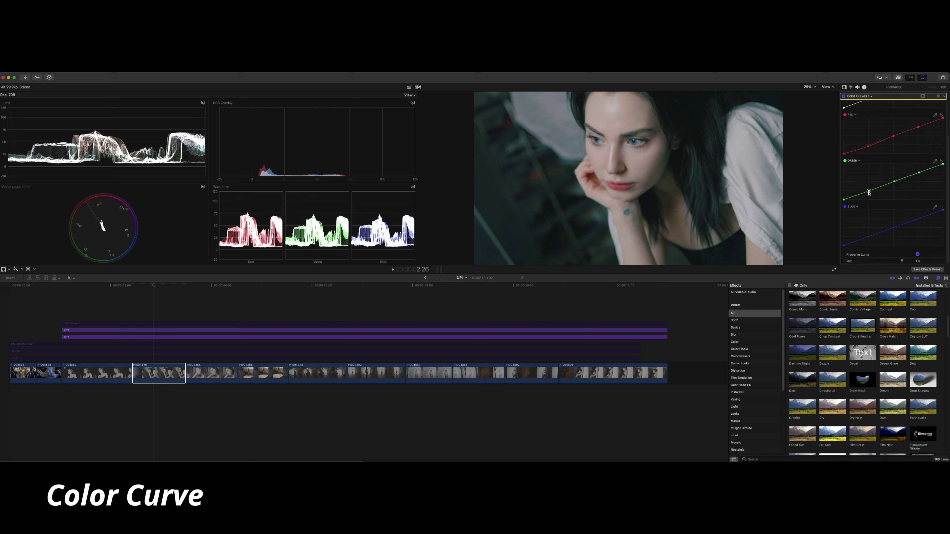
Nudge the green curve point up-left and shift a low blue-curve point to tint the shadows.
left_click_drag(869, 191, 869, 192)
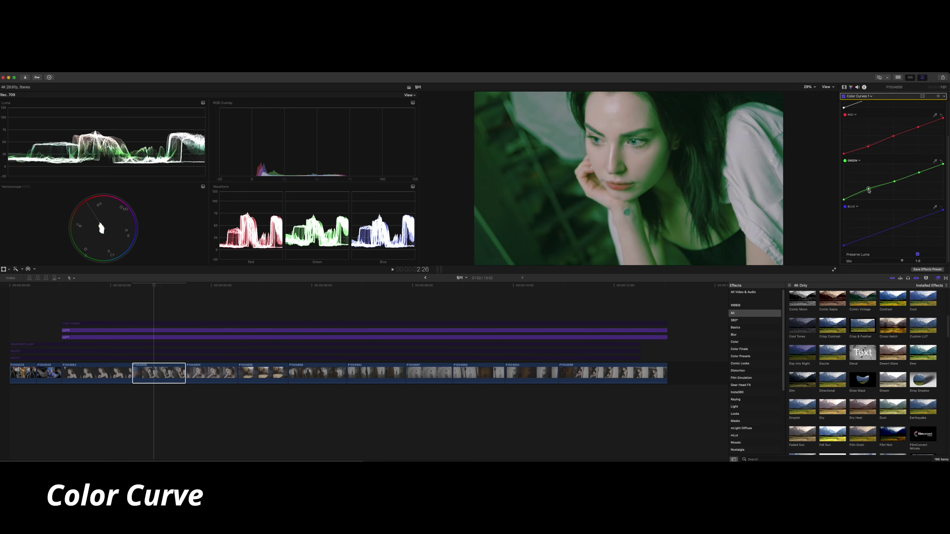
left_click_drag(869, 193, 855, 200)
scroll(875, 214, "down", 1)
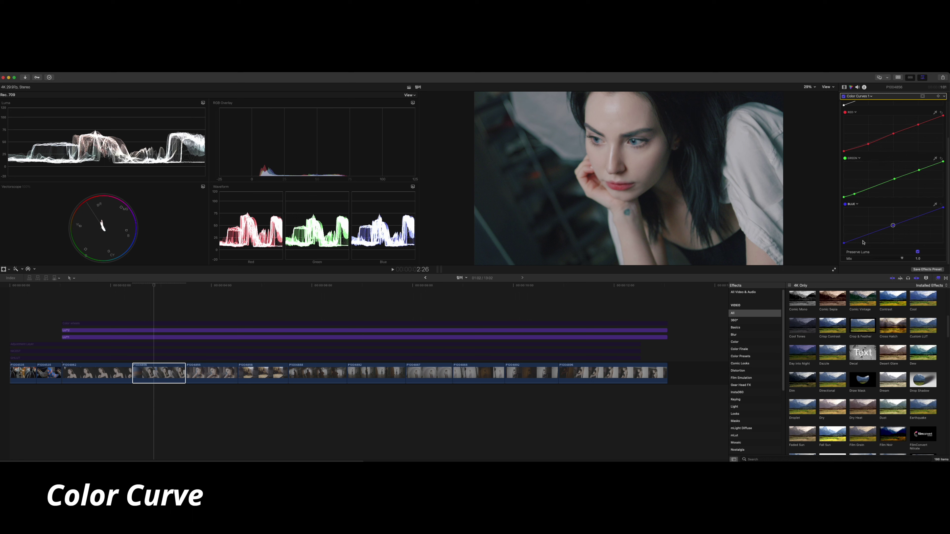
left_click_drag(857, 239, 857, 240)
left_click_drag(857, 238, 877, 233)
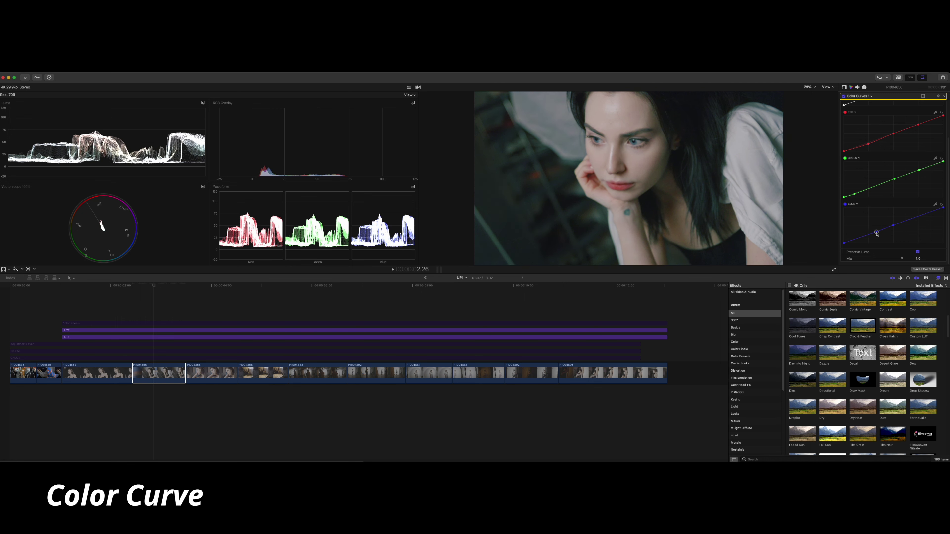
left_click(843, 87)
Toggle Hue/Saturation Curves 1 and Color Curves 1 off and on to compare, ending with Color Curves 1 on.
left_click(843, 110)
left_click(844, 110)
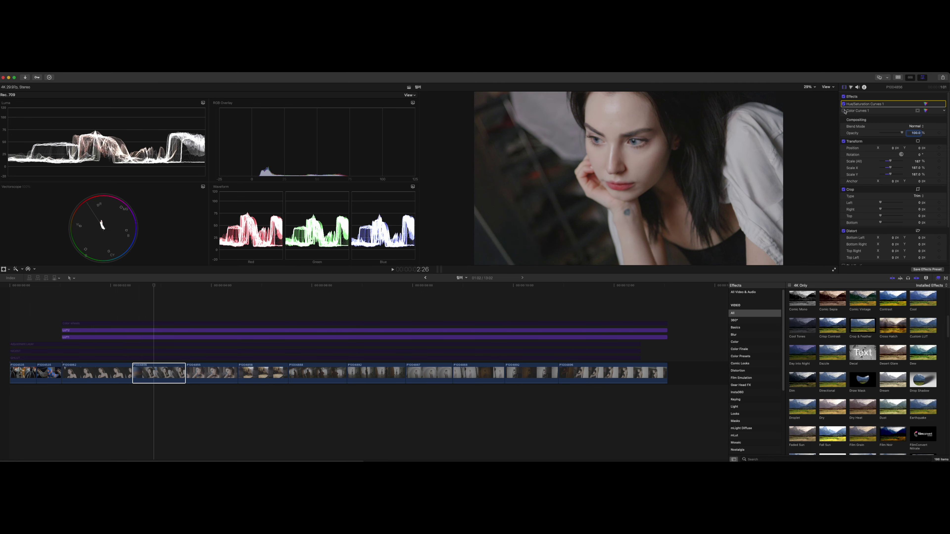
left_click(843, 104)
left_click(843, 111)
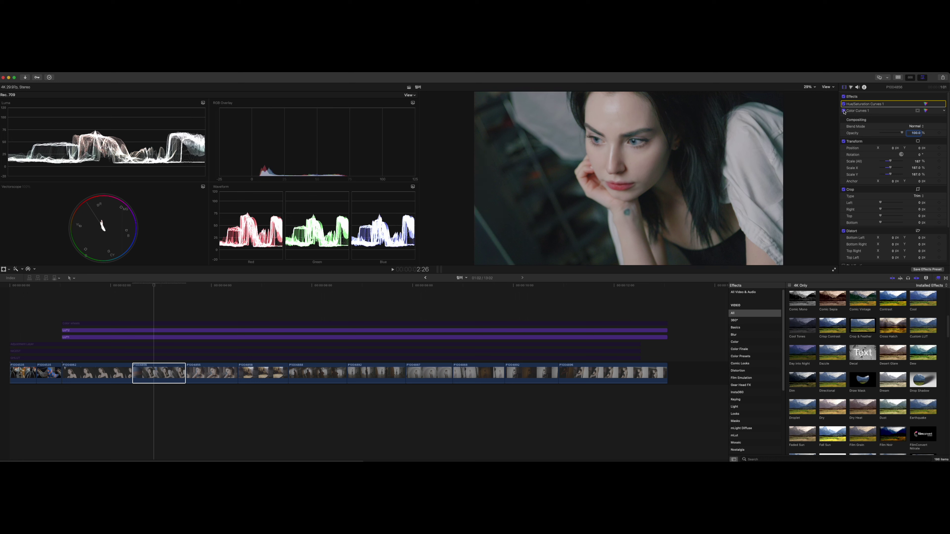
left_click(844, 111)
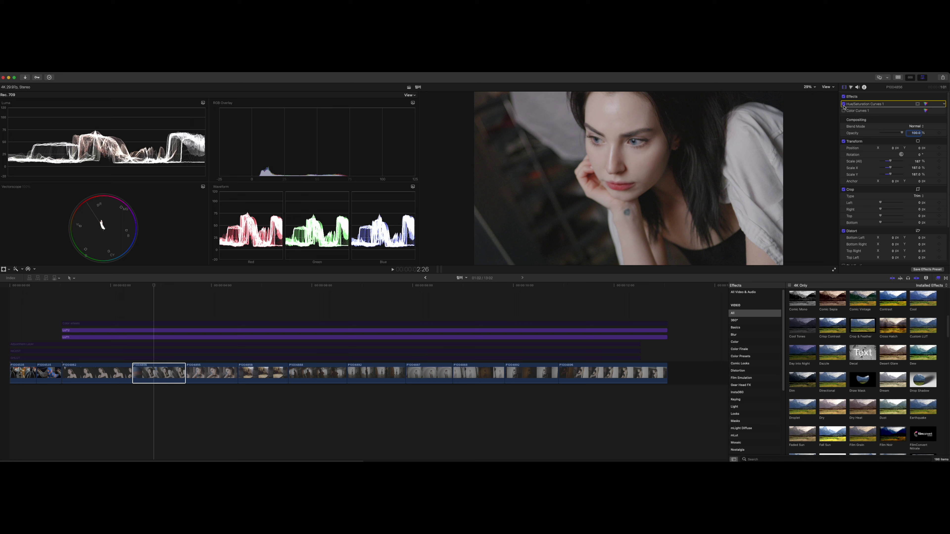
left_click(844, 111)
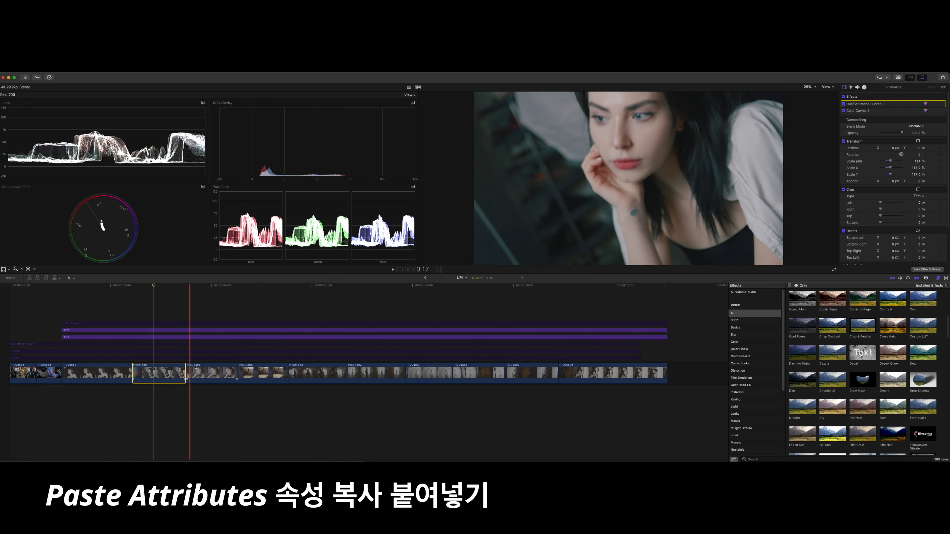
Paste the Hue/Saturation Curves and Color Curves attributes onto clip P1004855 via Paste Attributes.
left_click(213, 368)
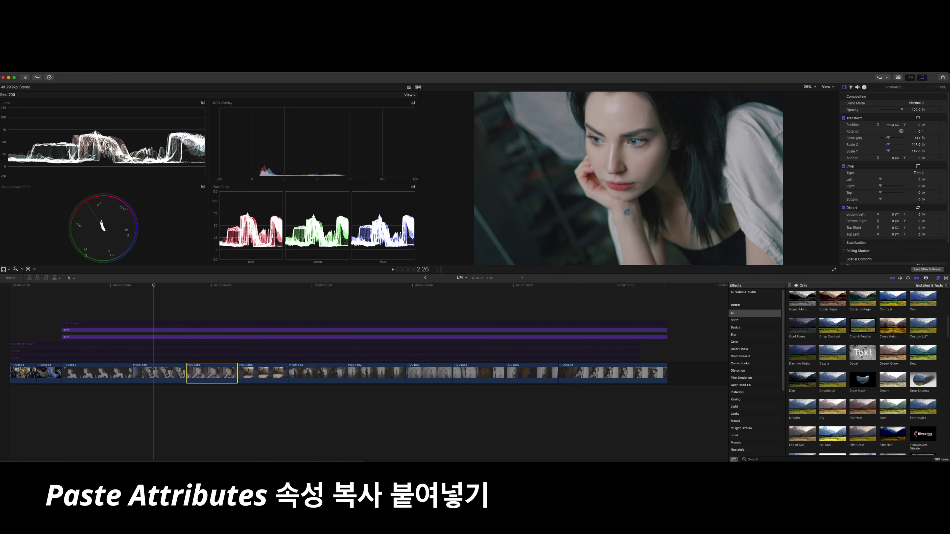
left_click(56, 70)
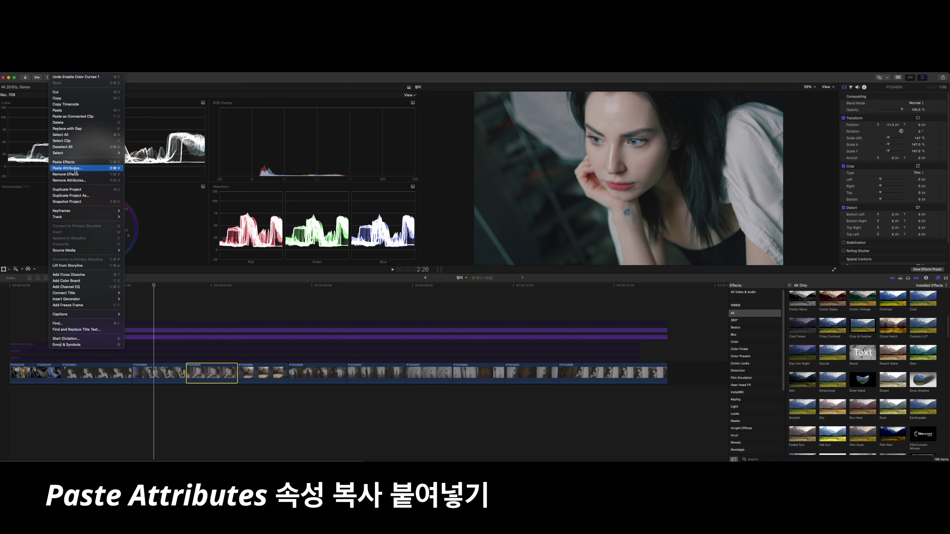
left_click(76, 171)
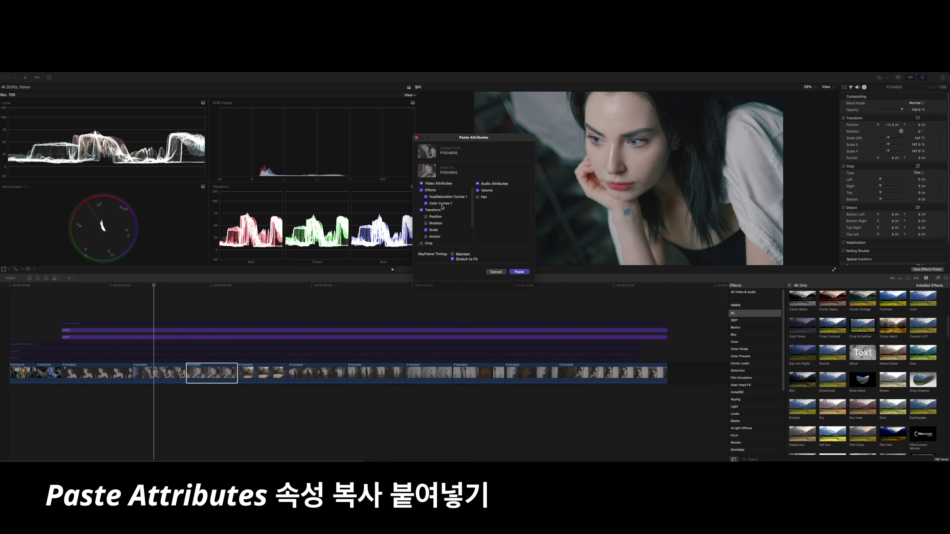
left_click(421, 210)
left_click(518, 272)
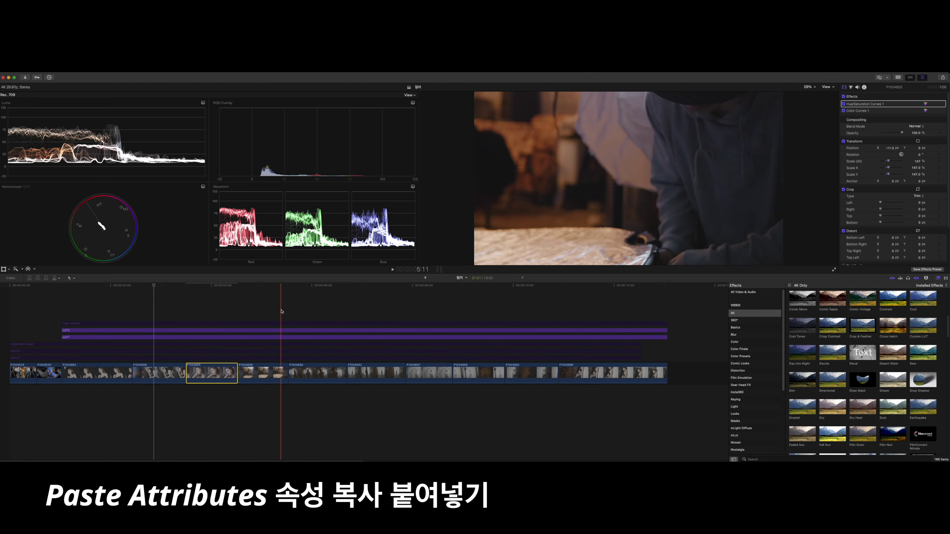
Verify clip P1004855's pasted grade by toggling Hue/Saturation Curves 1 and Color Curves 1 off and on.
left_click(219, 323)
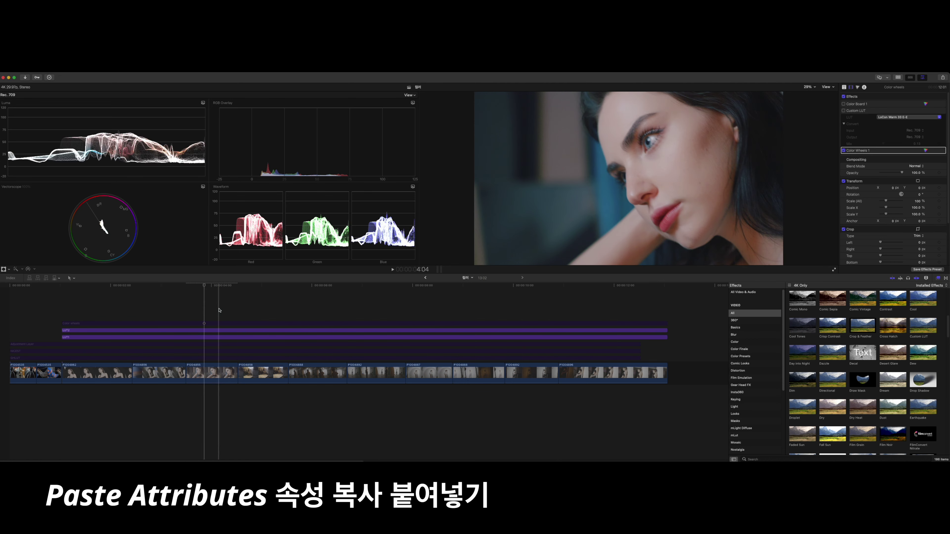
left_click(216, 372)
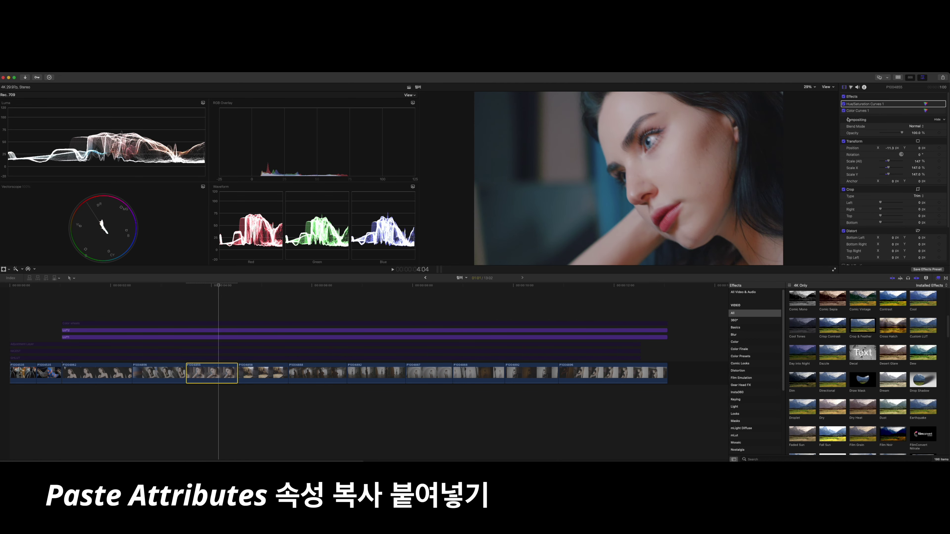
left_click(843, 104)
left_click(844, 111)
left_click(844, 111)
left_click(843, 104)
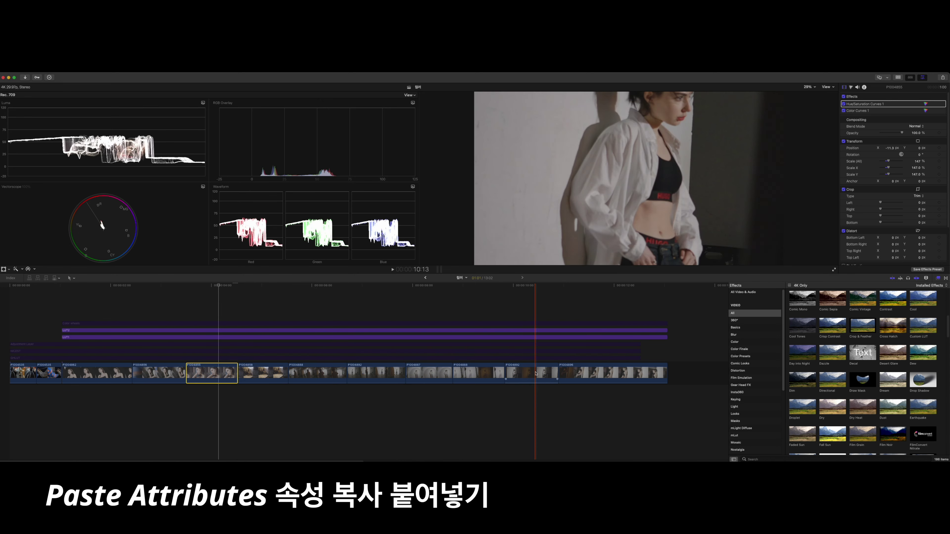
Select clips P1004855 through P1004896 and open Paste Attributes for them.
left_click(590, 369, "shift")
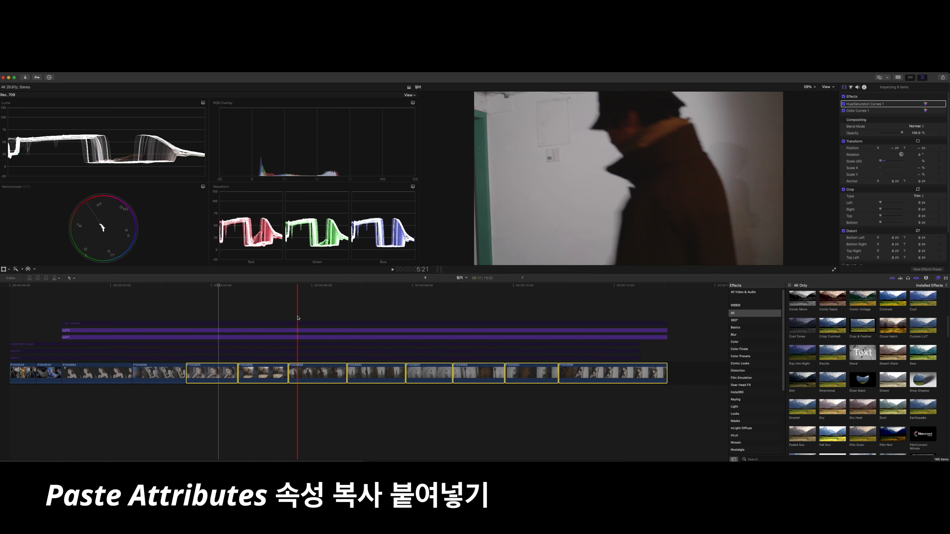
left_click(46, 75)
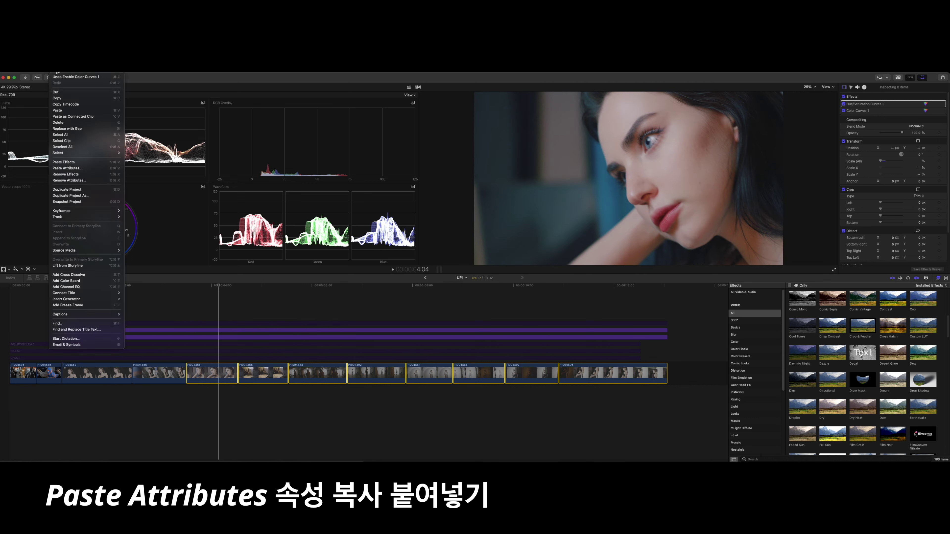
left_click(77, 168)
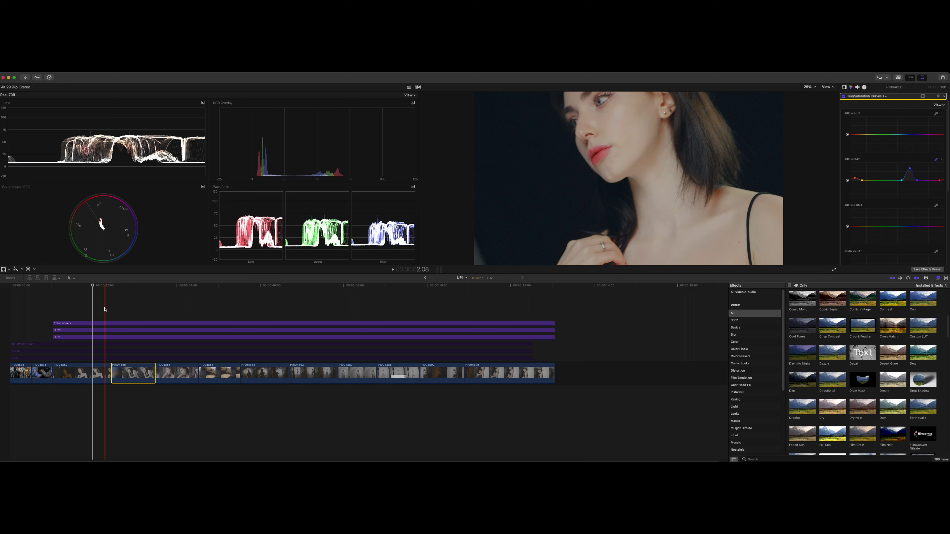
Show all effect categories in the Effects browser.
left_click(756, 313)
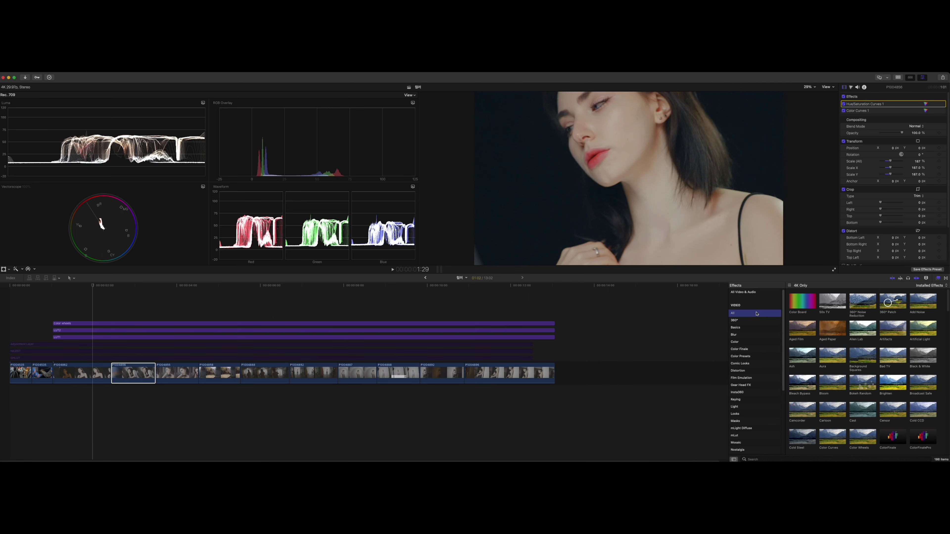